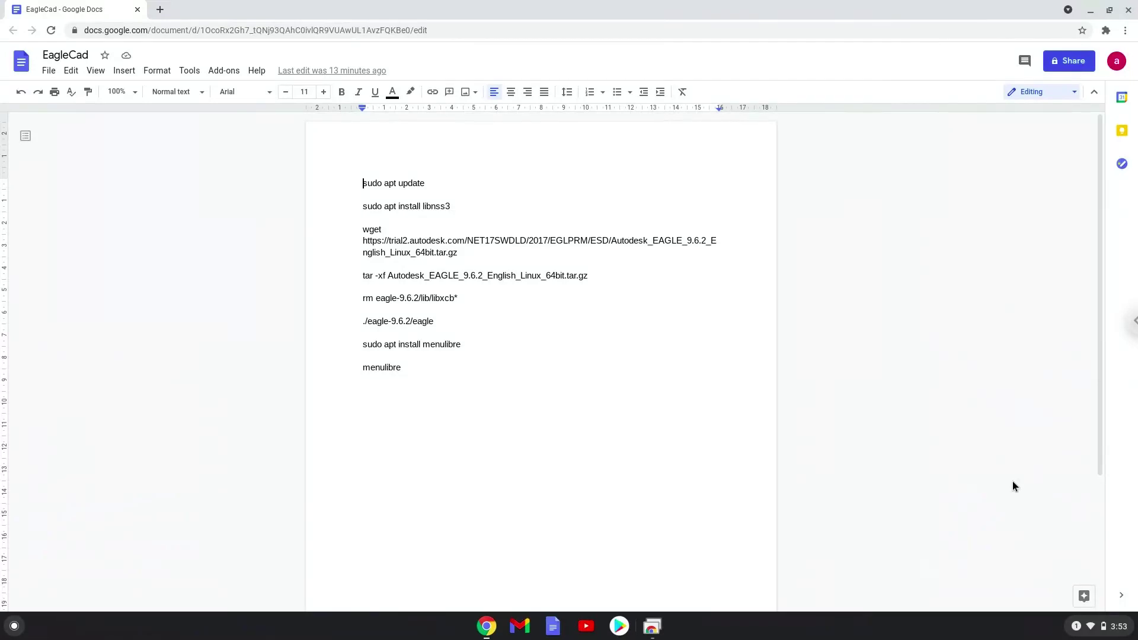
Bring up the Chromebook quick settings panel from the shelf status area.
click(1090, 631)
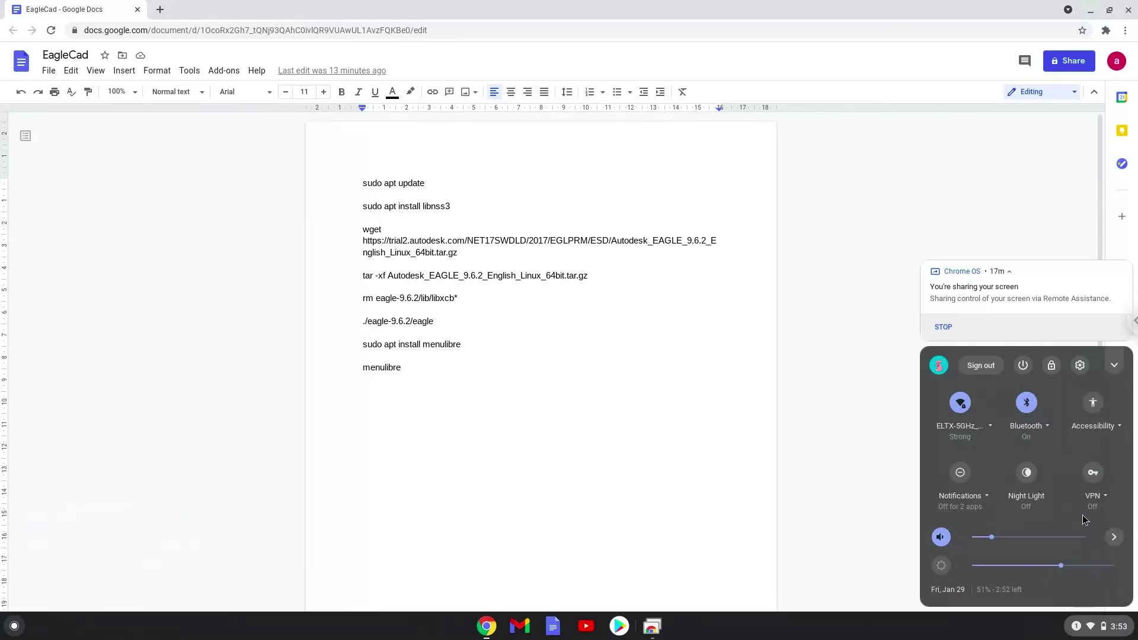
Turn on Linux (Beta) with the recommended disk size and close the new terminal window.
click(1080, 365)
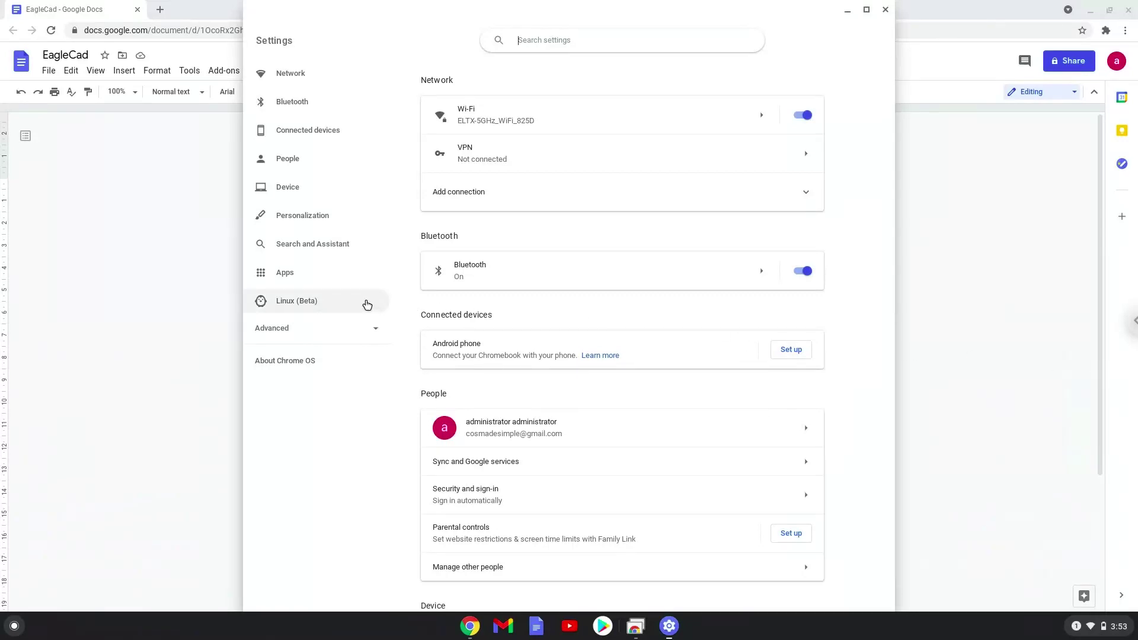
click(366, 305)
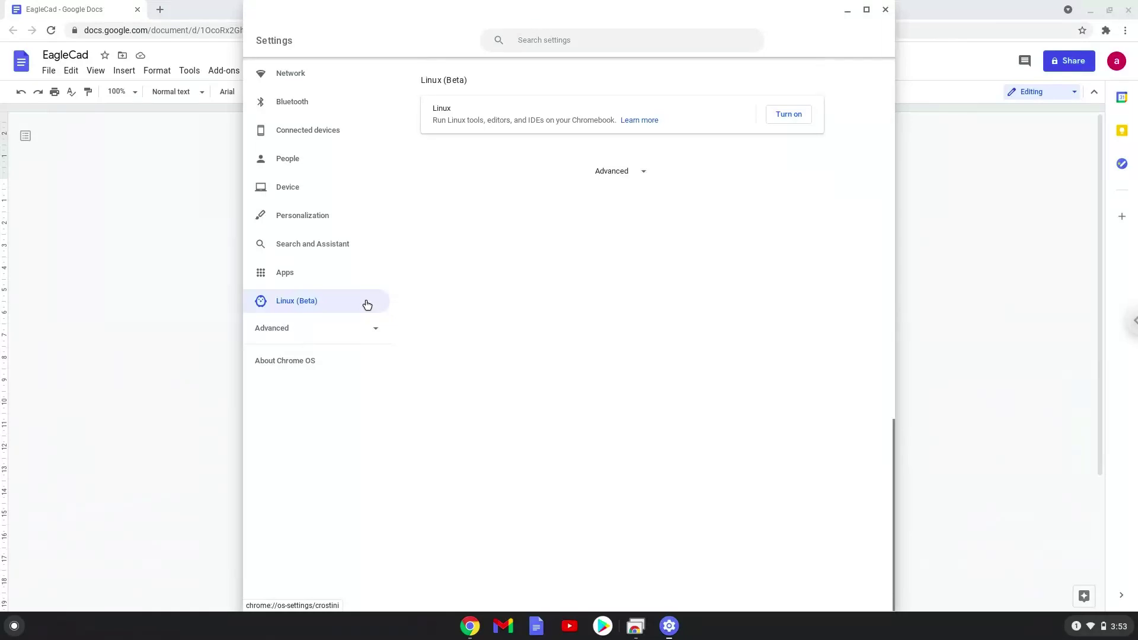
click(784, 116)
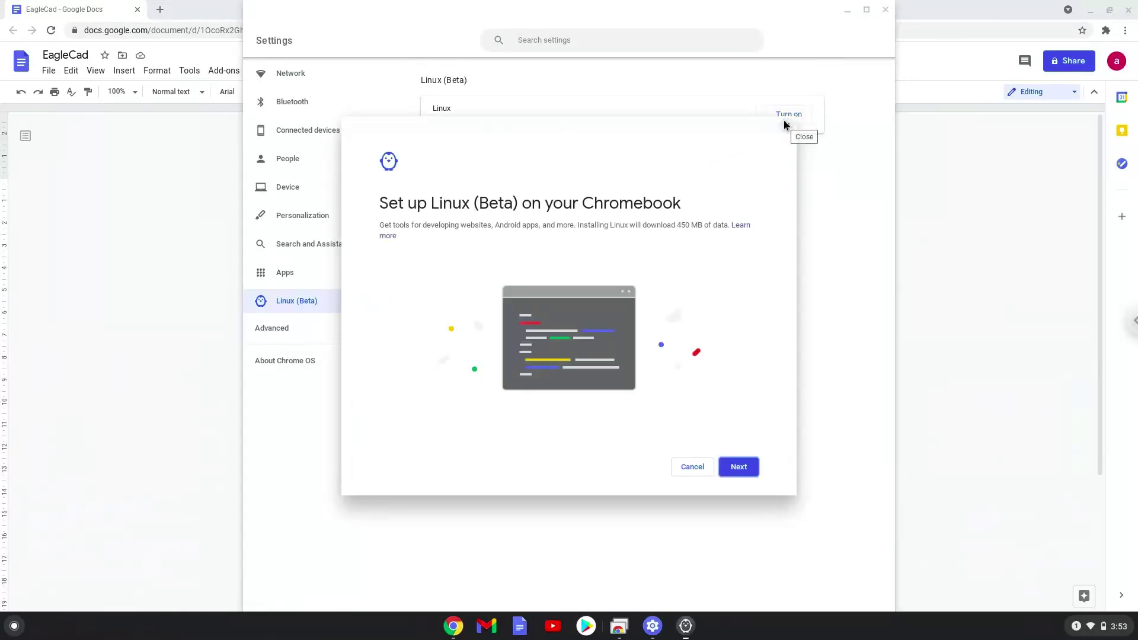
click(738, 466)
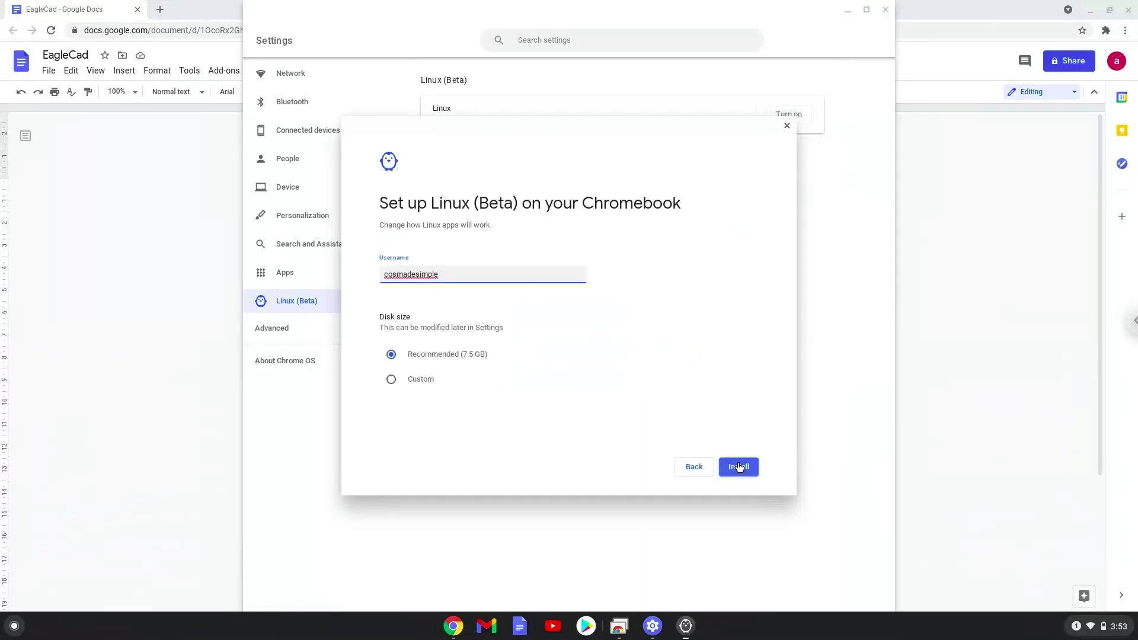
click(737, 466)
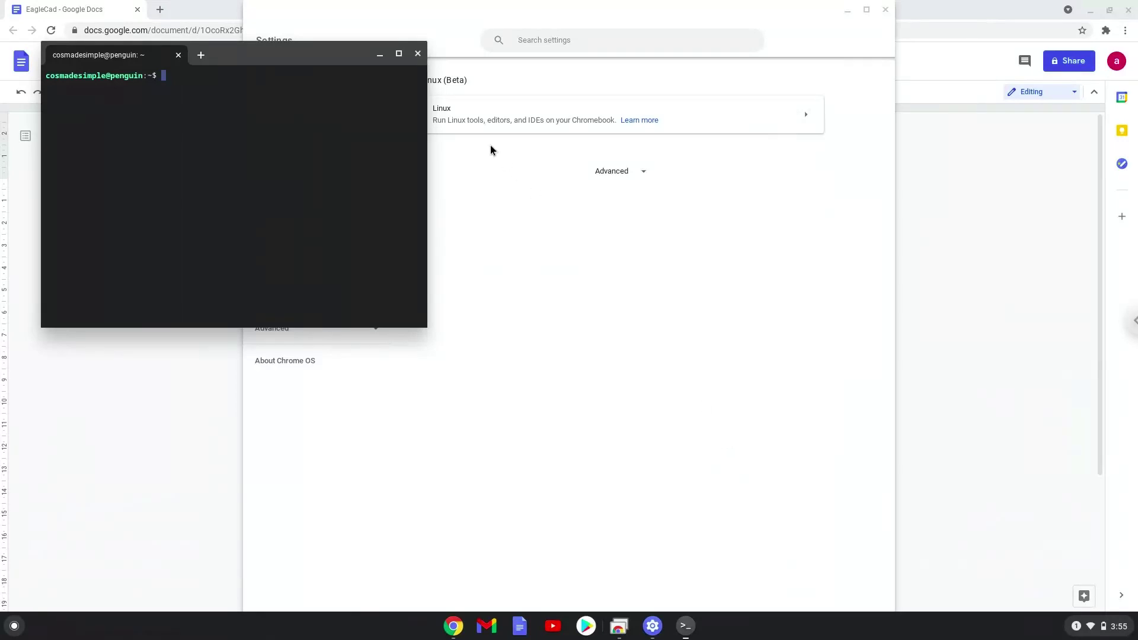
click(418, 56)
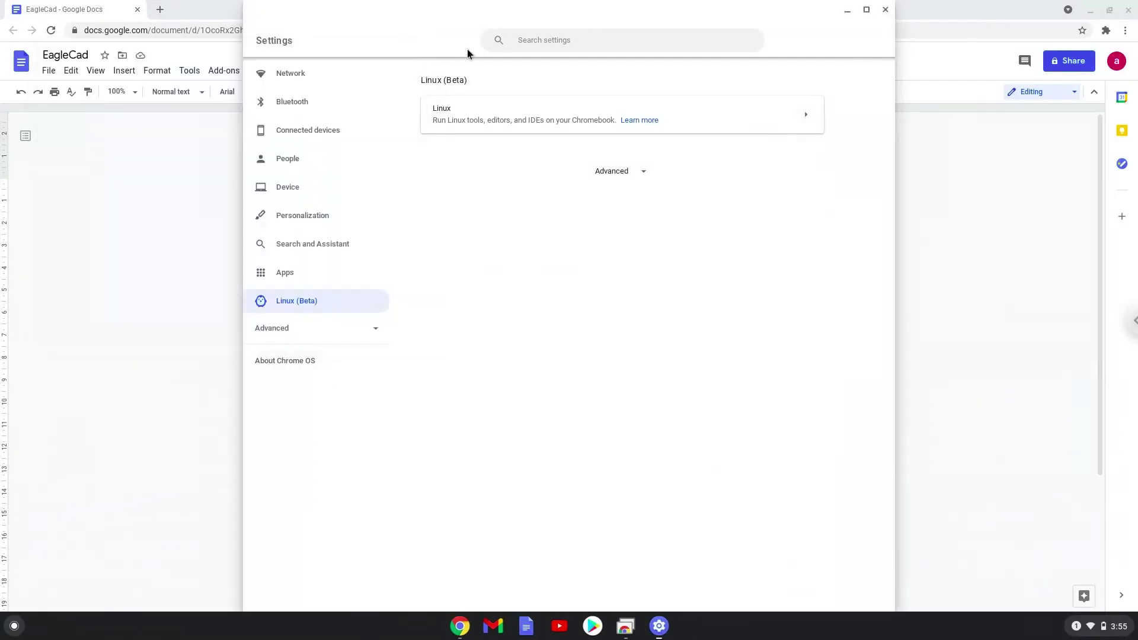
Copy 'sudo apt update' from the notes and launch the Terminal app to run it.
click(886, 13)
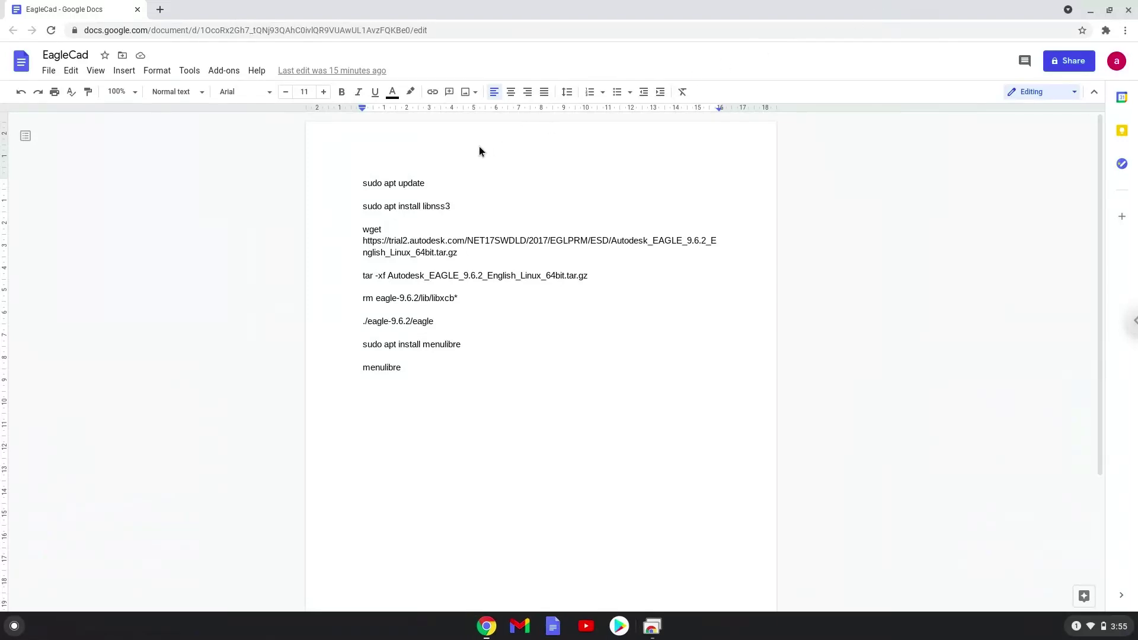
triple_click(404, 183)
right_click(404, 183)
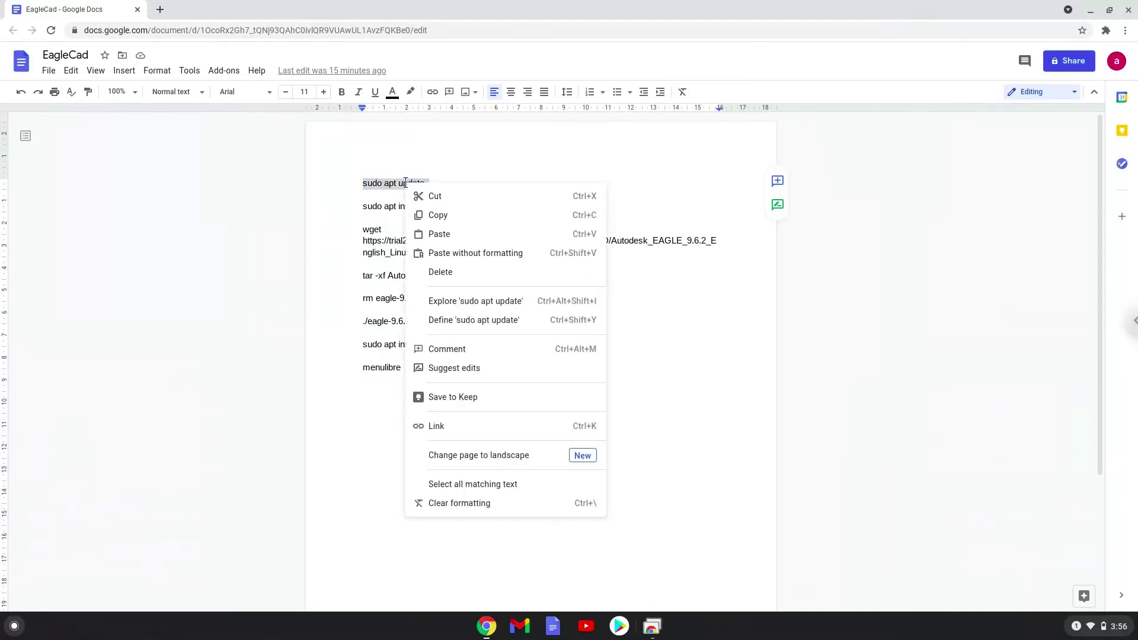
click(438, 216)
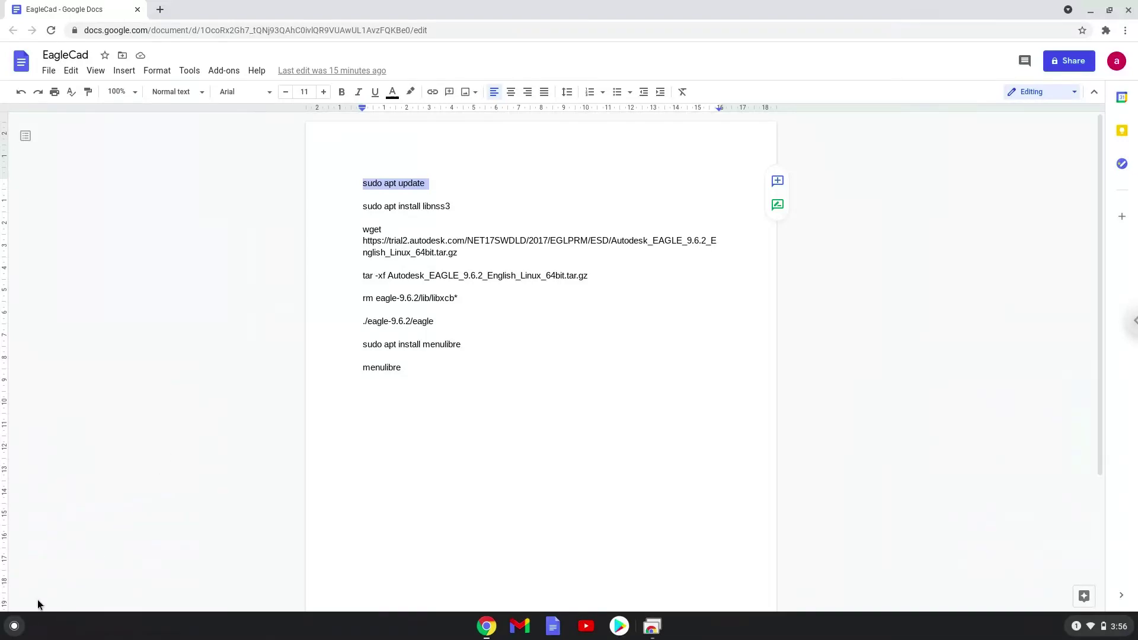
click(15, 626)
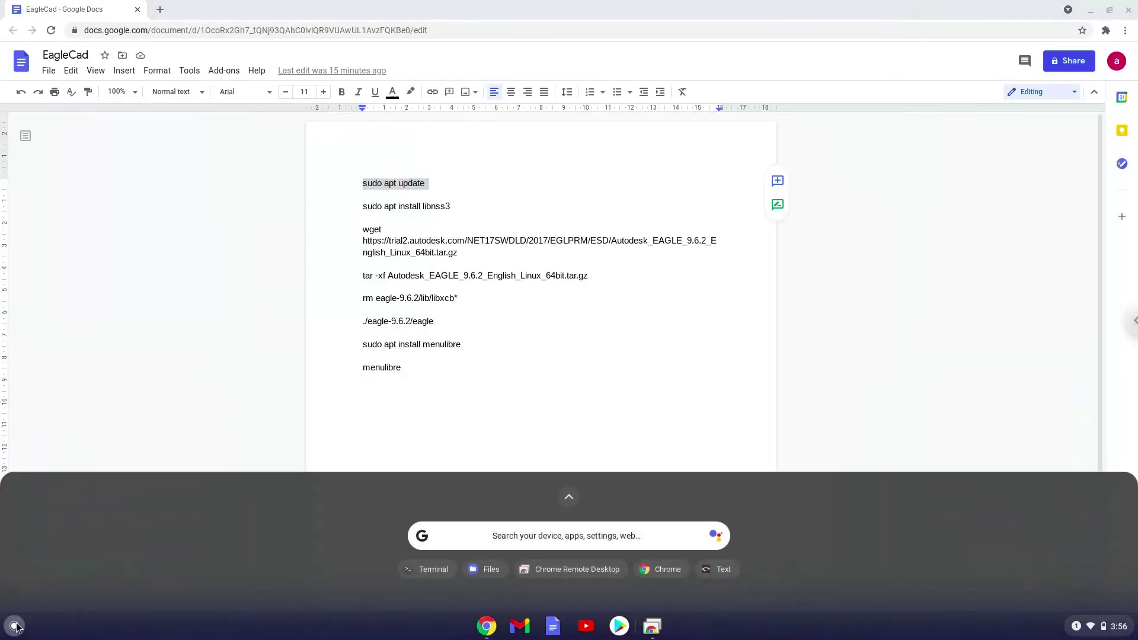
text(ter)
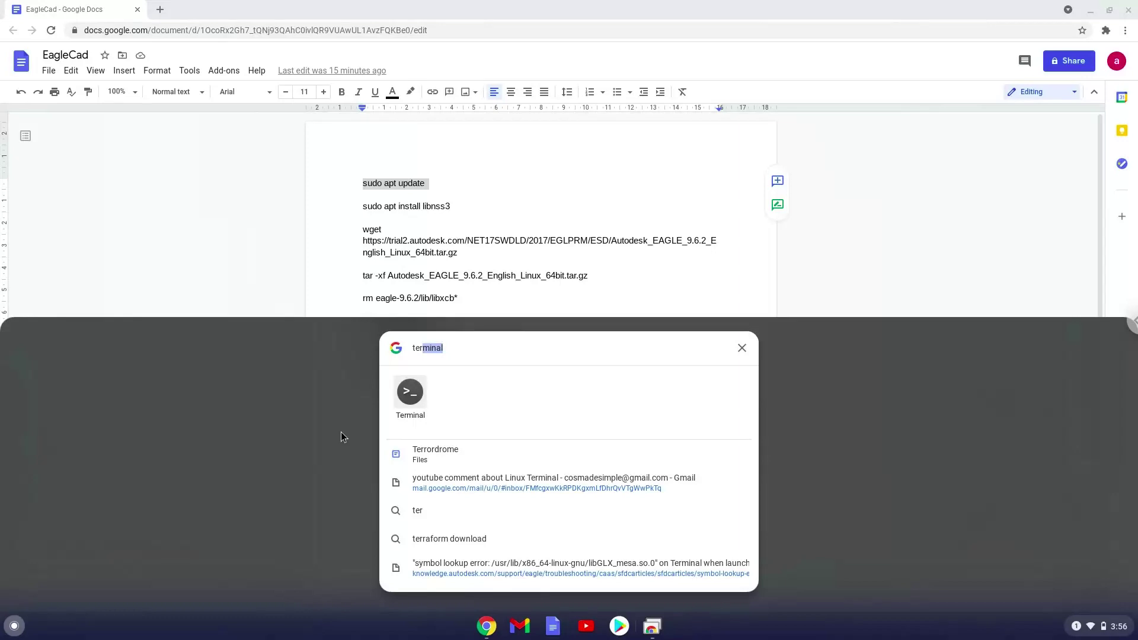
click(410, 391)
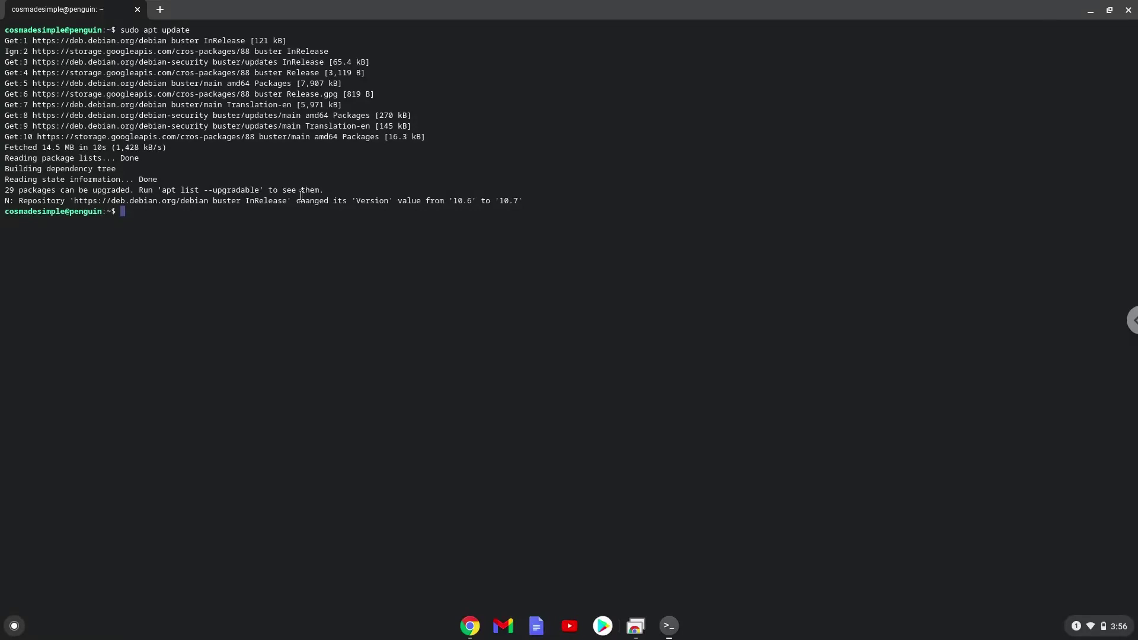
Run 'sudo apt install libnss3' from the notes in Terminal and confirm the installation.
click(470, 626)
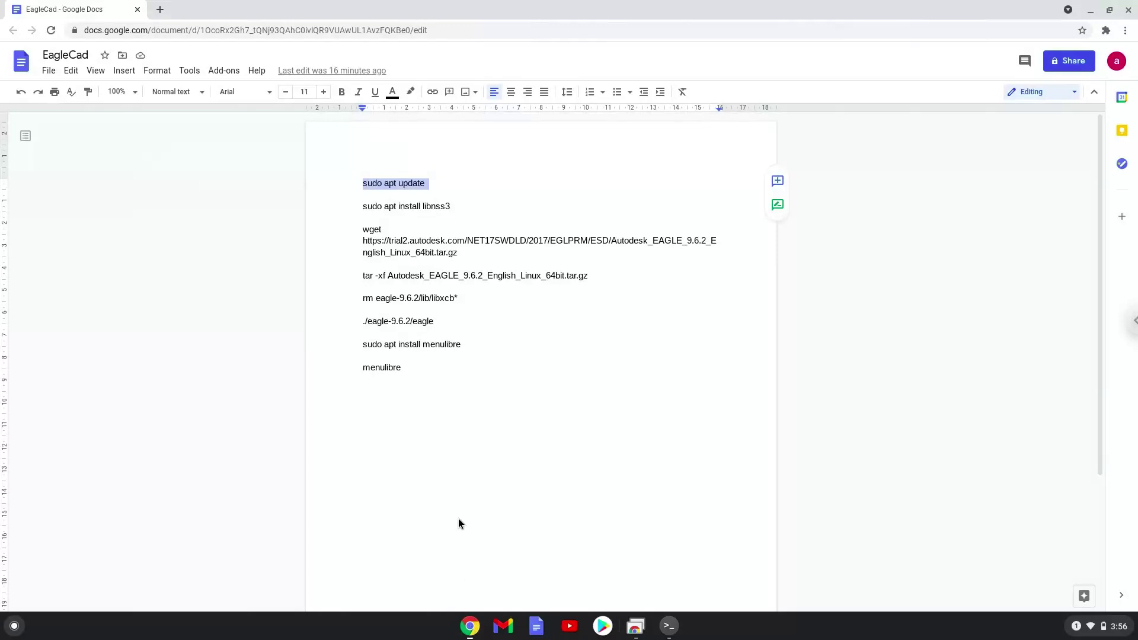
triple_click(405, 207)
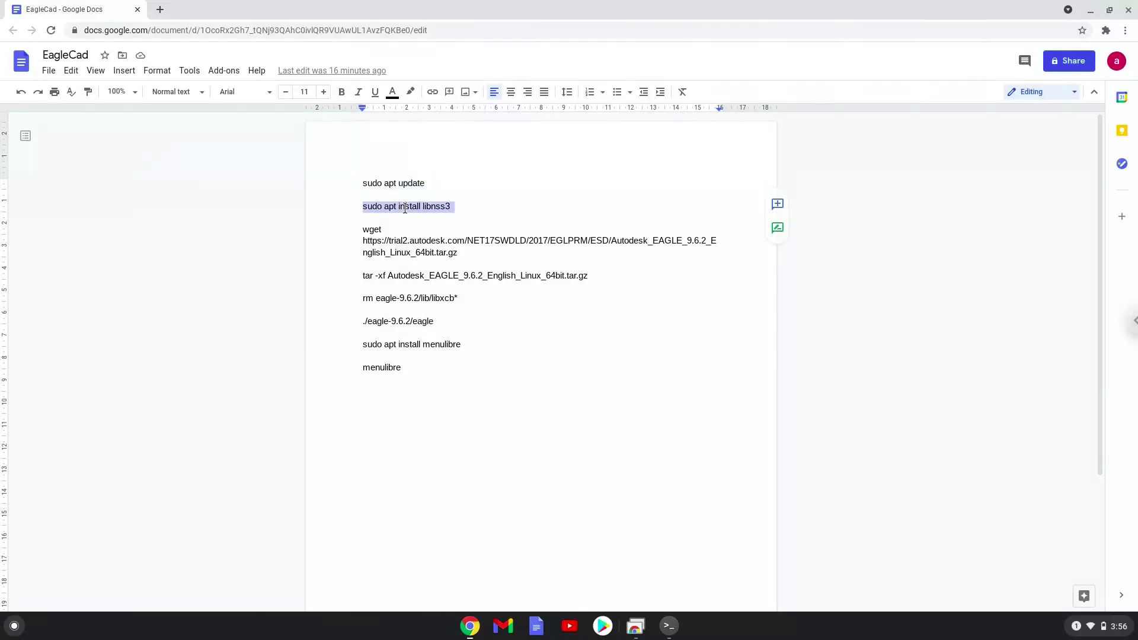
right_click(405, 207)
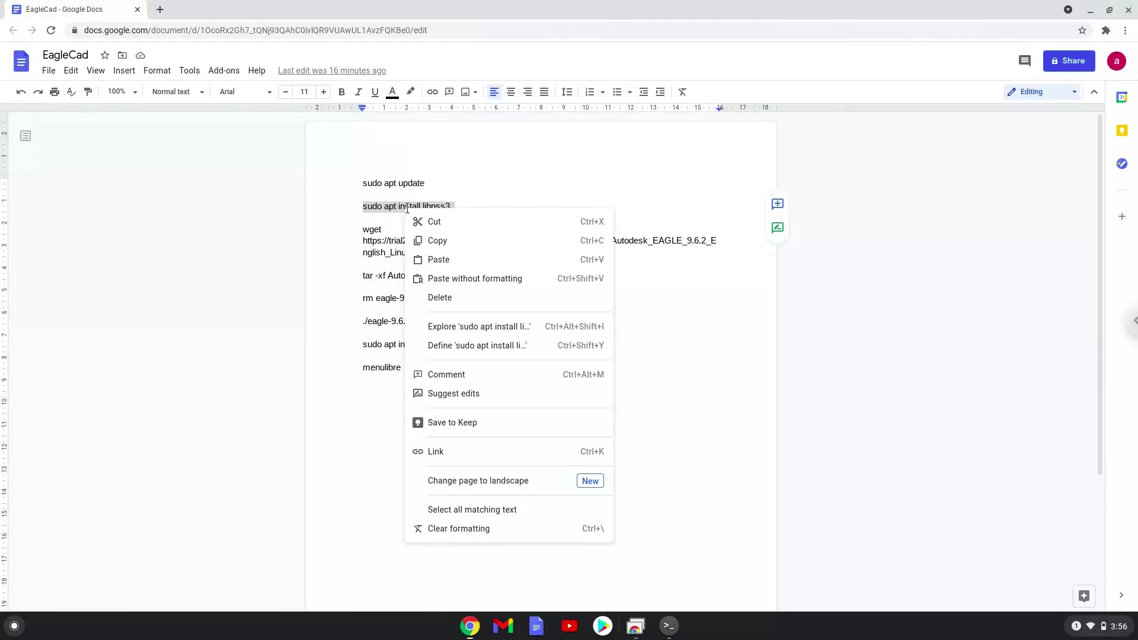
click(437, 242)
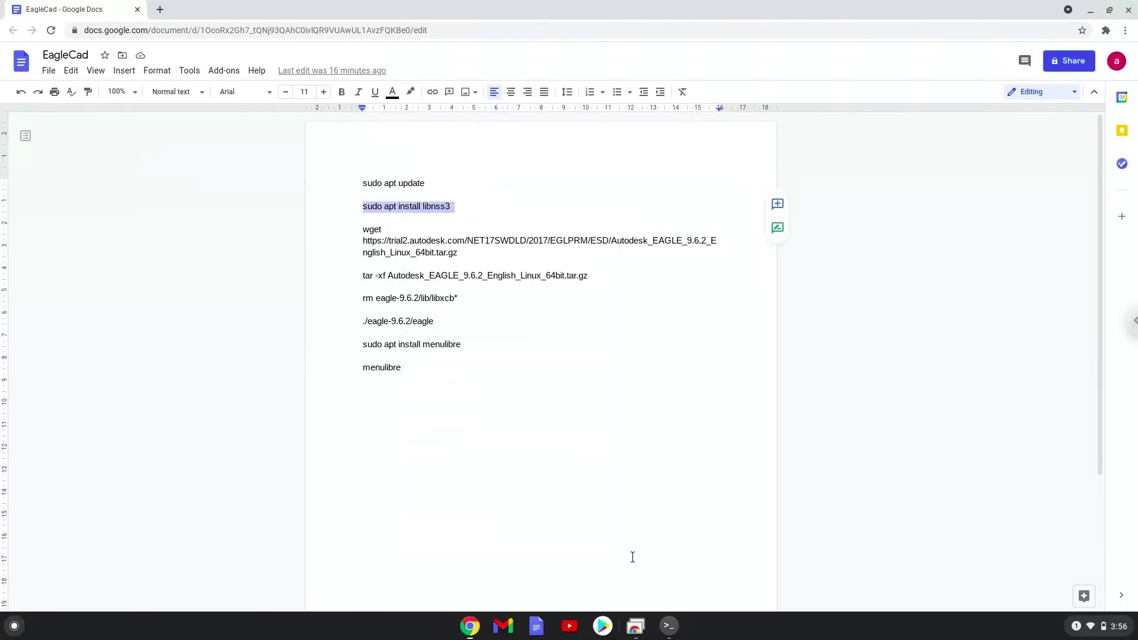
click(669, 626)
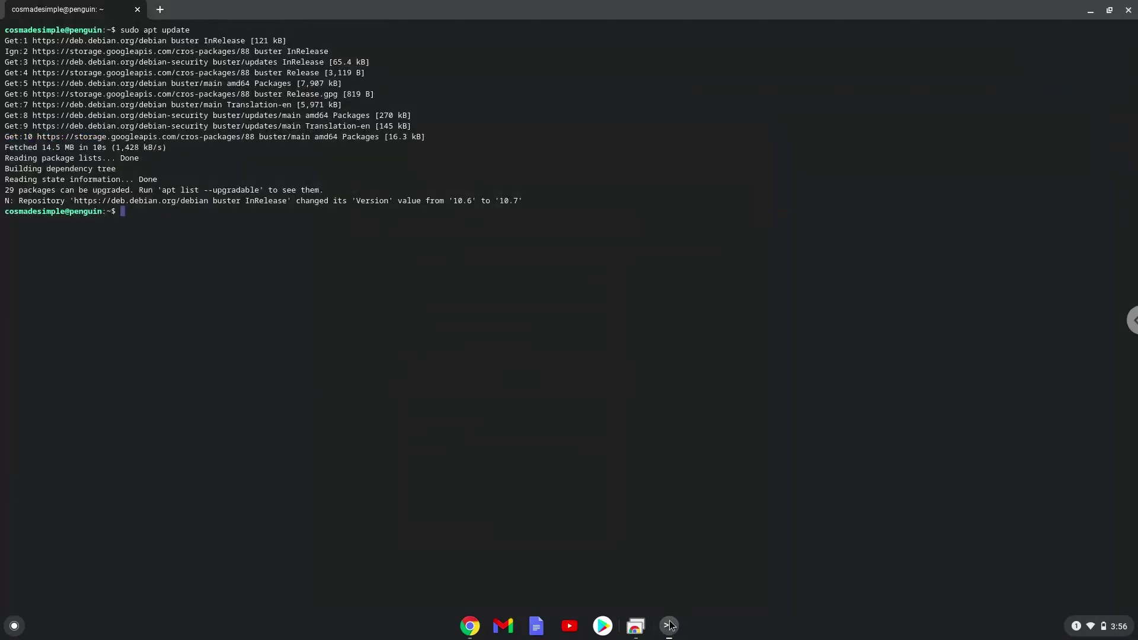
key(ctrl+shift+v)
key(Return)
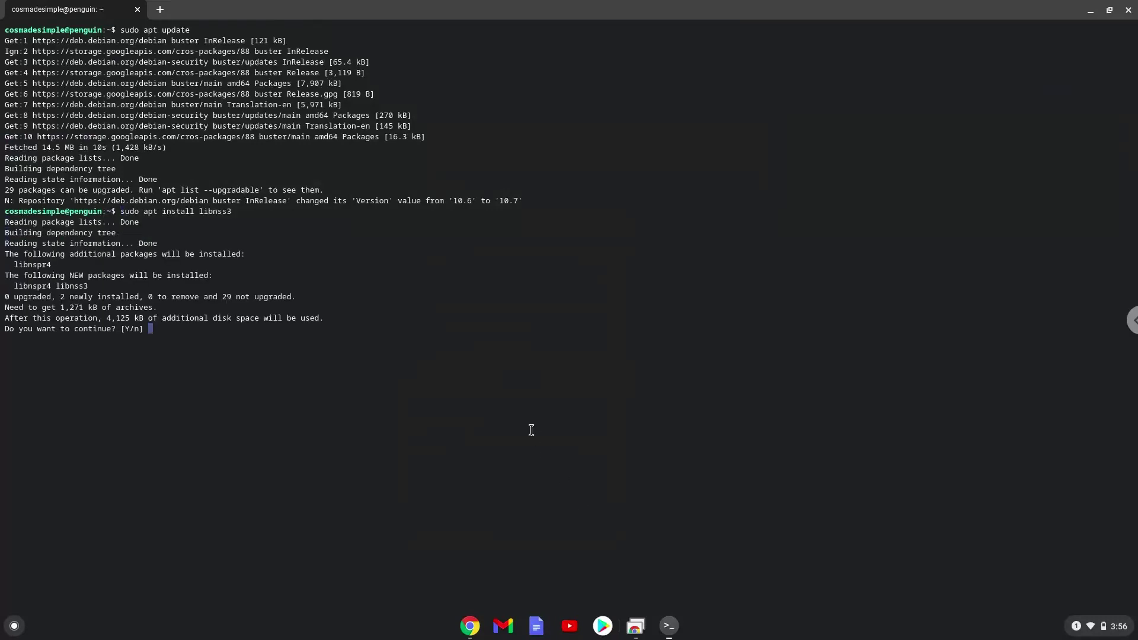
key(Return)
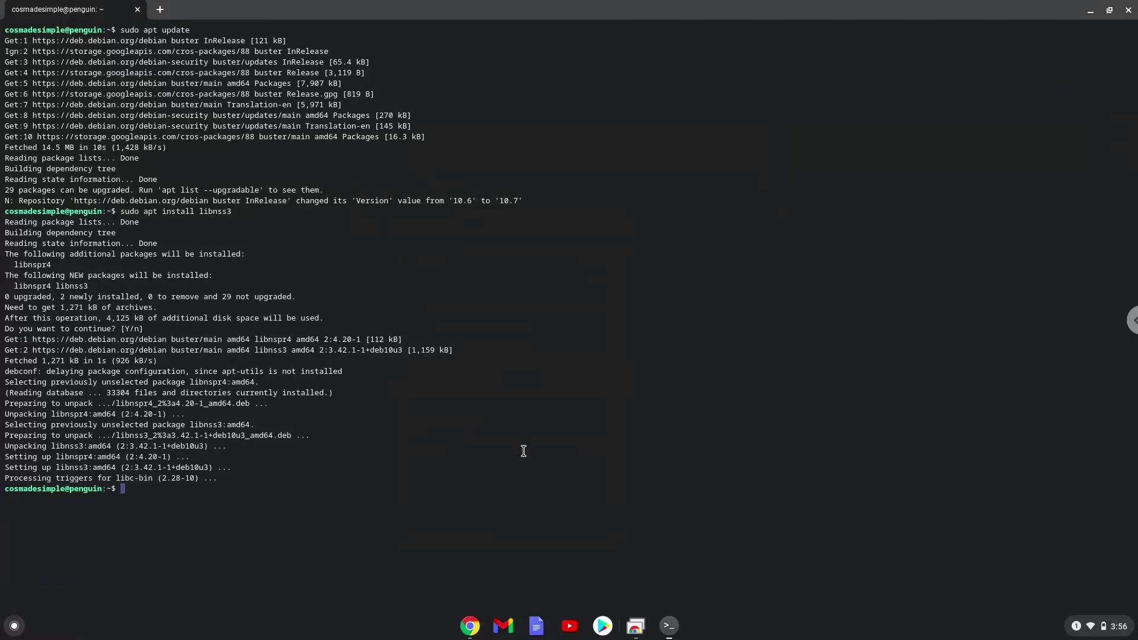
Run the wget command from the notes to download the EAGLE 9.6.2 Linux archive.
click(469, 627)
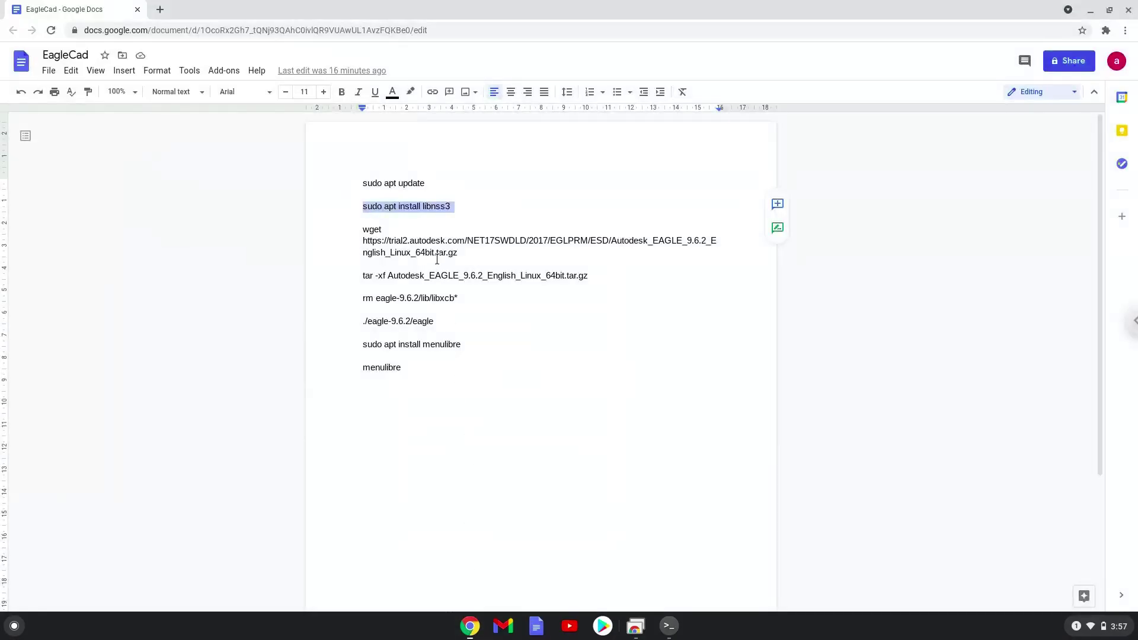
triple_click(432, 241)
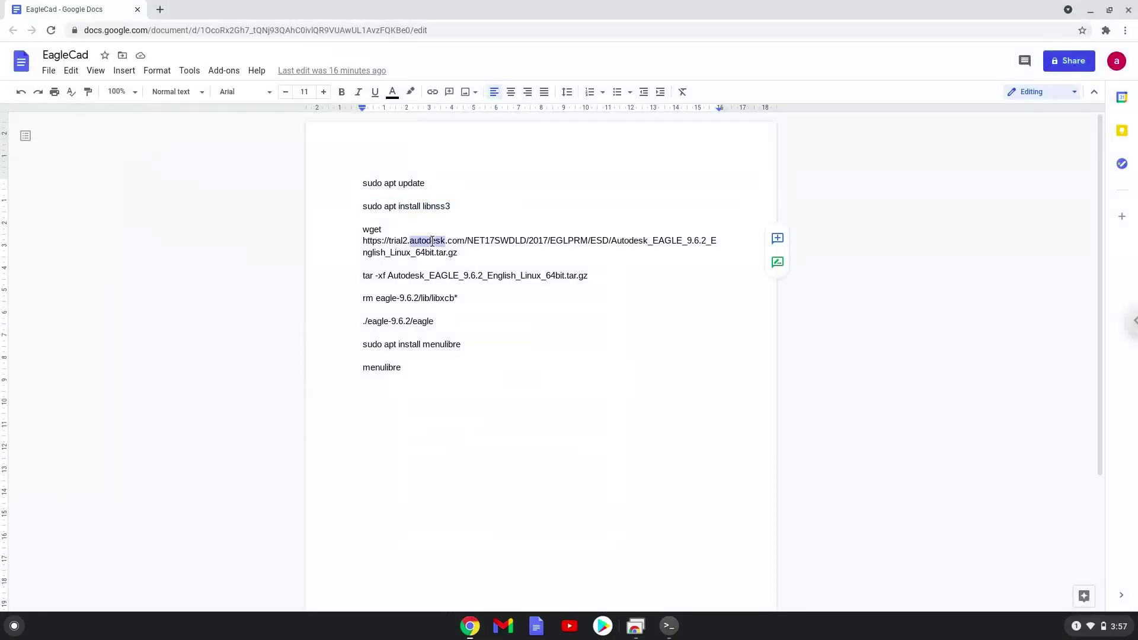
right_click(432, 240)
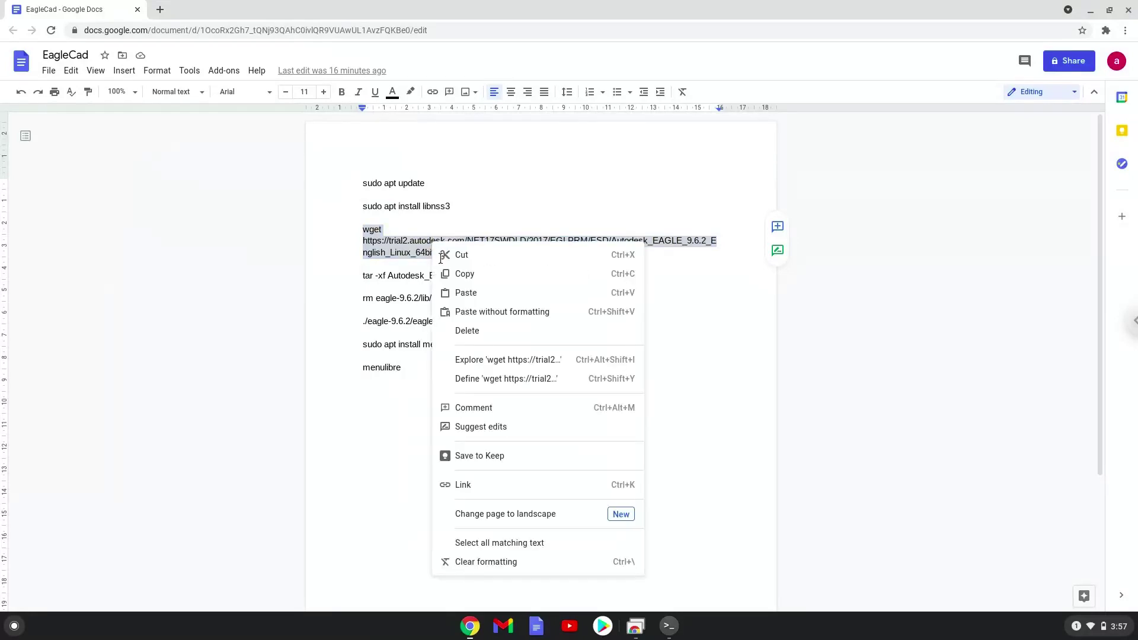
click(458, 274)
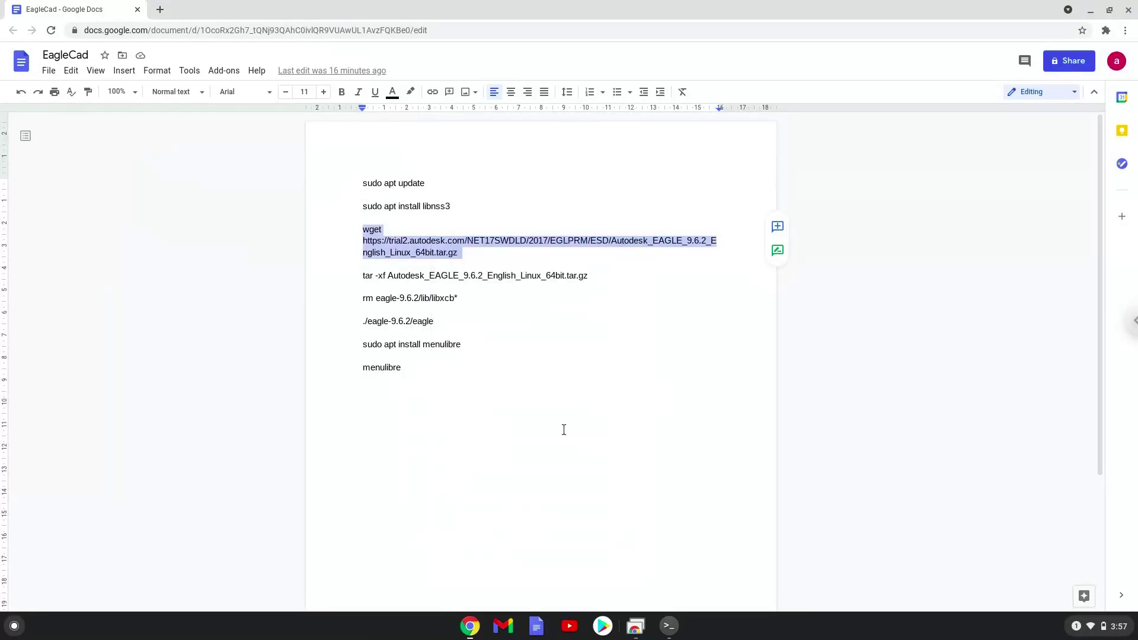
click(669, 627)
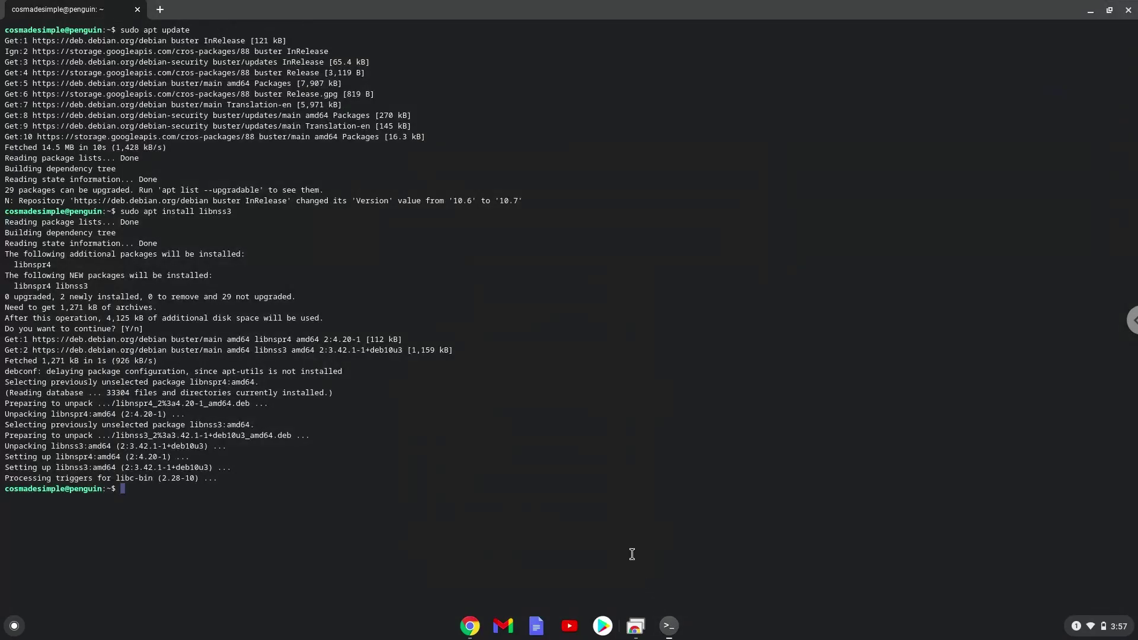
key(ctrl+shift+v)
key(Return)
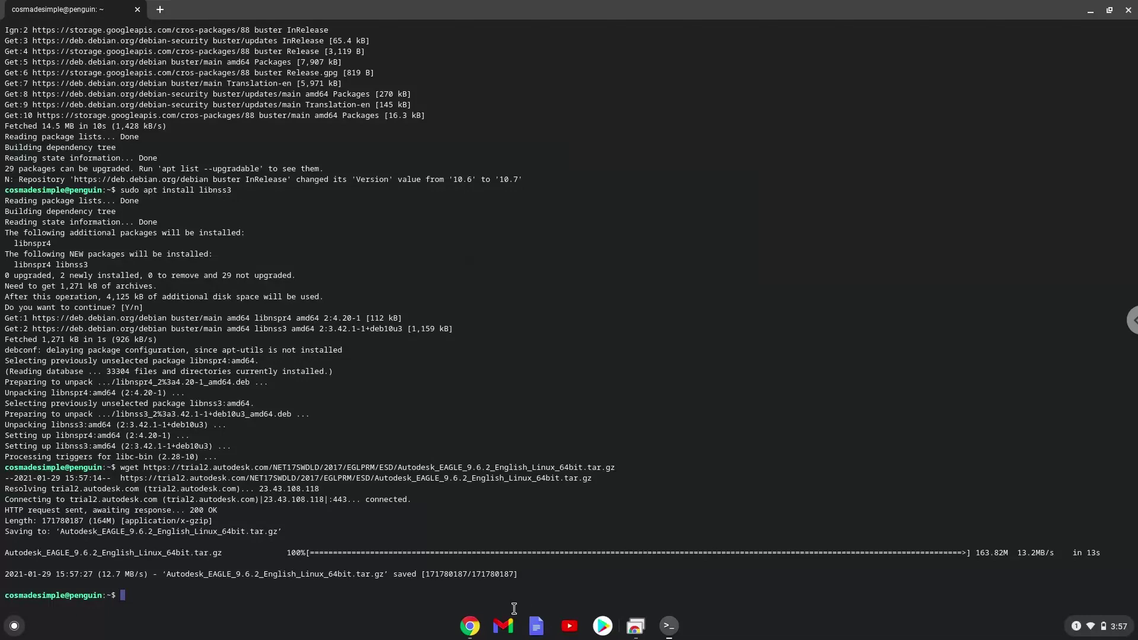
Run the tar command from the notes to extract the EAGLE 9.6.2 archive.
click(471, 626)
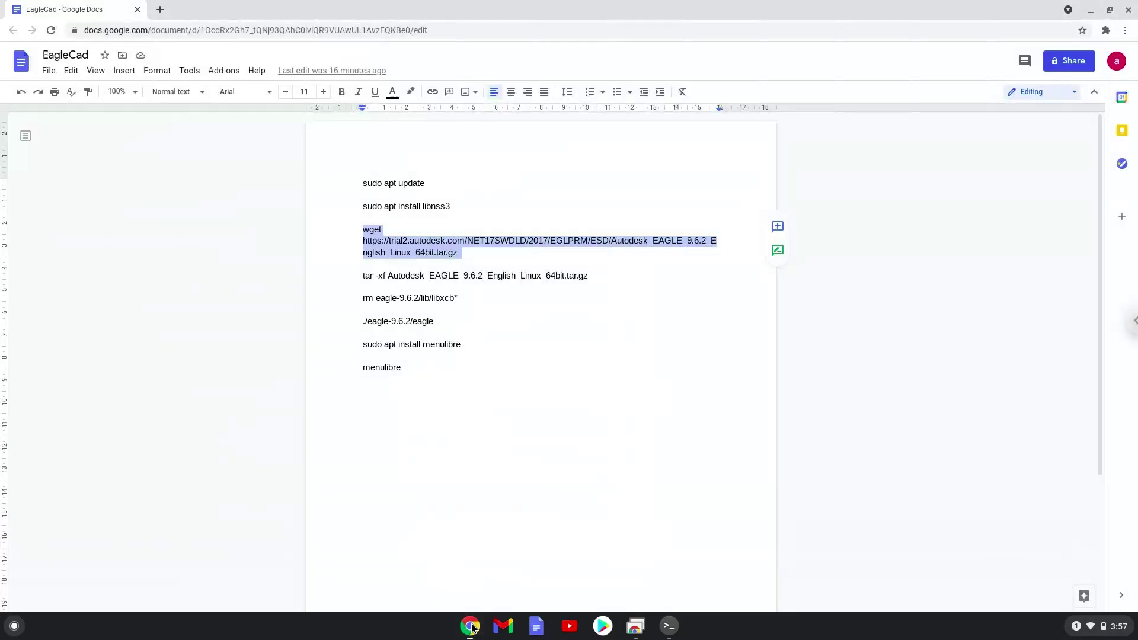
triple_click(398, 277)
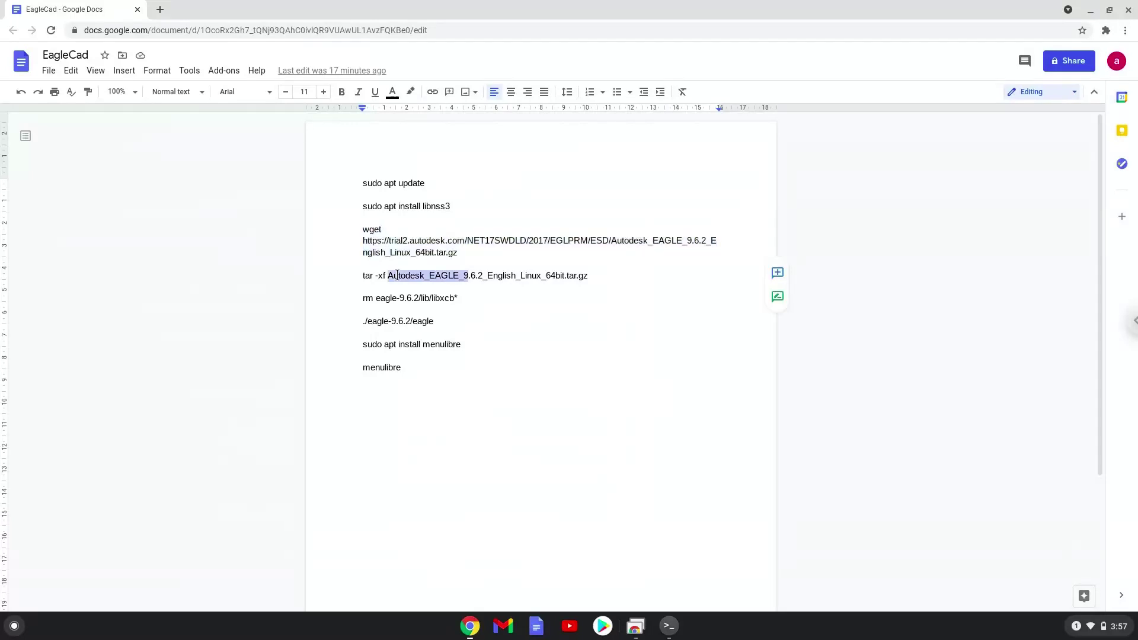
right_click(397, 276)
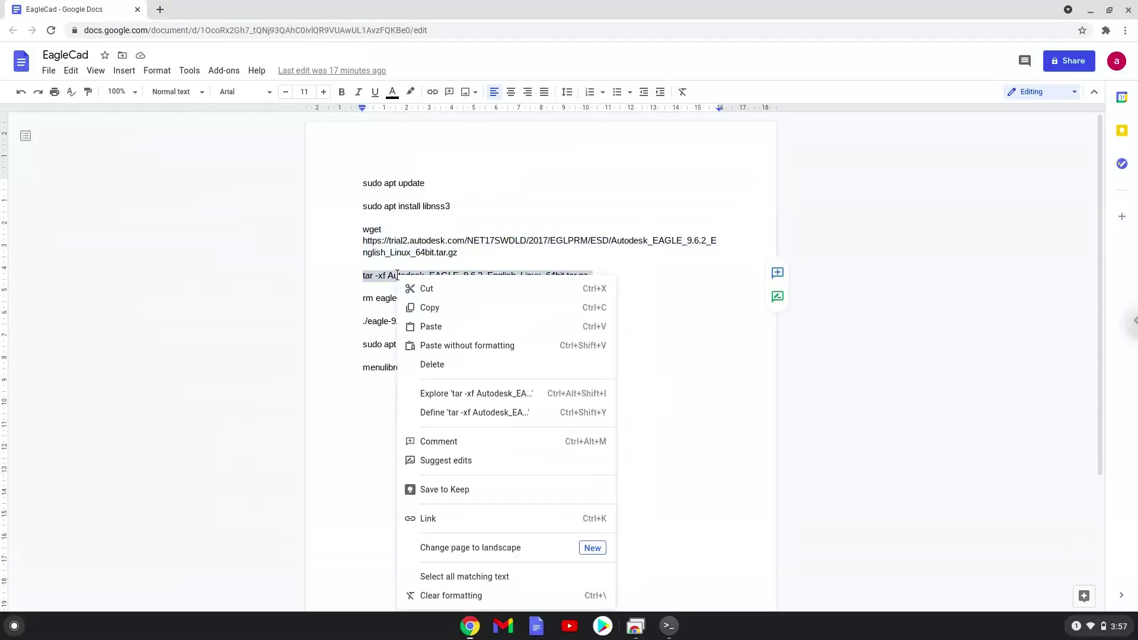
click(428, 307)
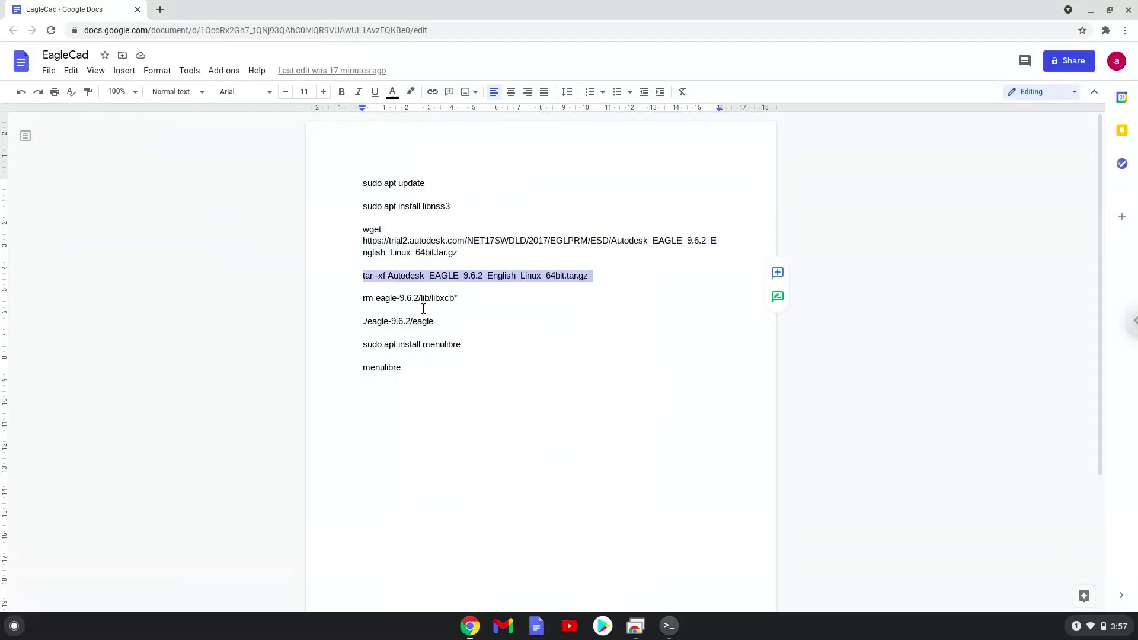
click(668, 628)
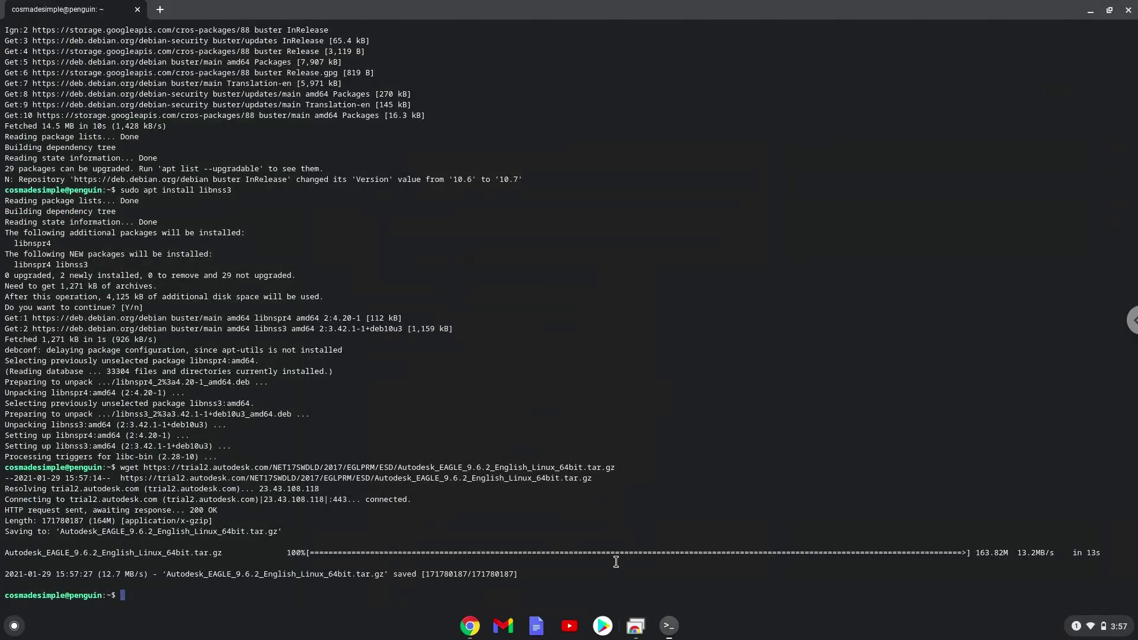
key(ctrl+shift+v)
key(Return)
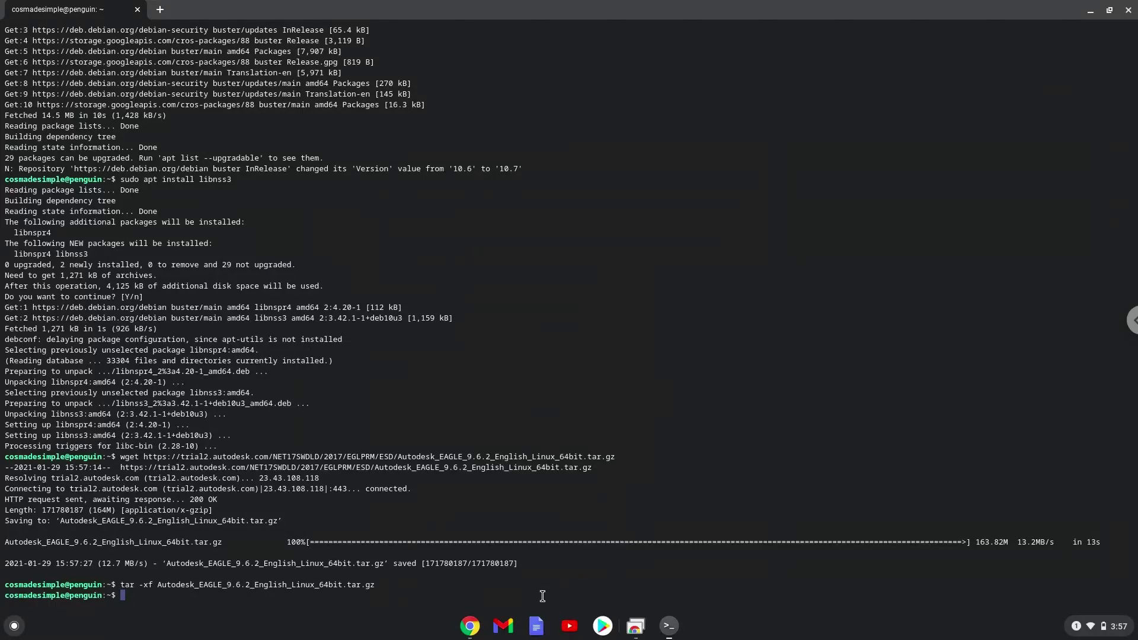
Run the rm command deleting EAGLE's bundled libxcb libraries, then select the ./eagle-9.6.2/eagle line.
click(470, 626)
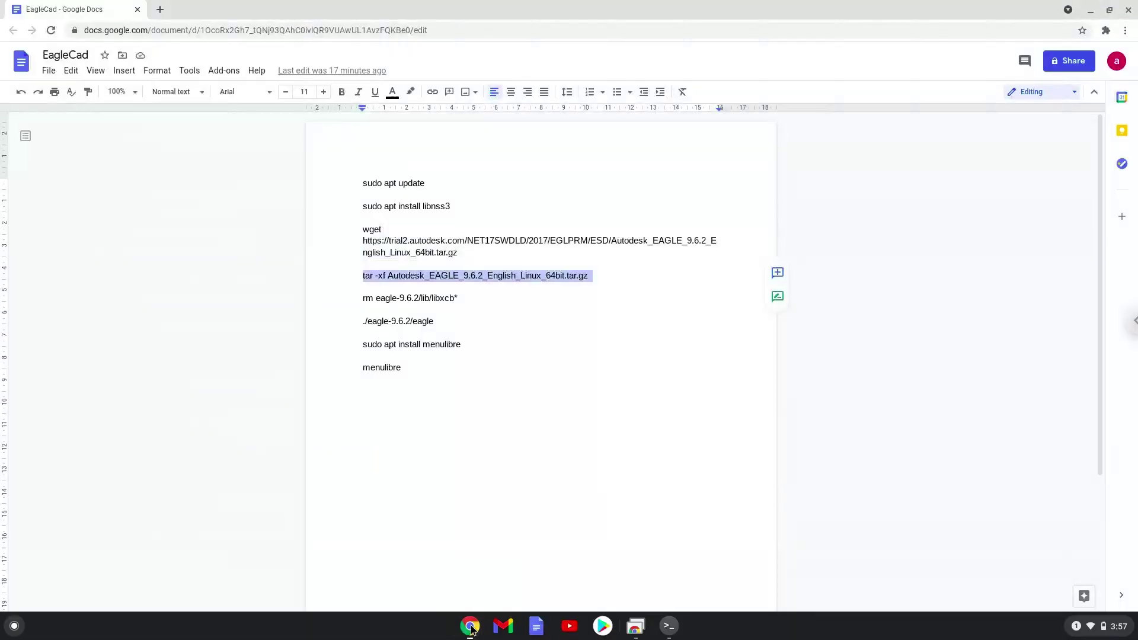
triple_click(387, 298)
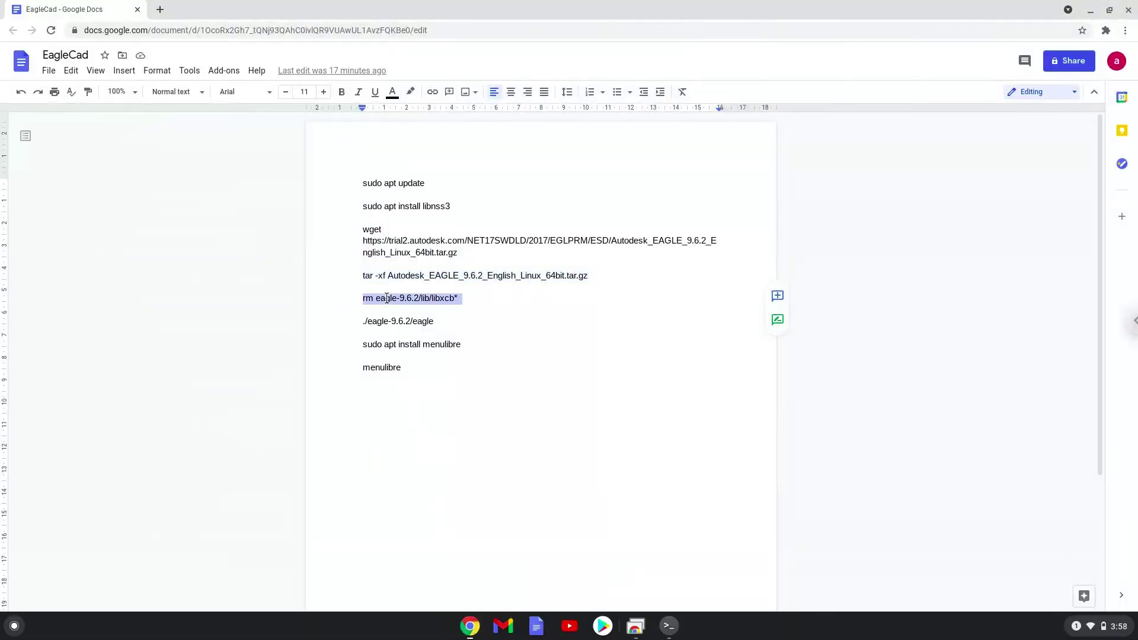
right_click(386, 299)
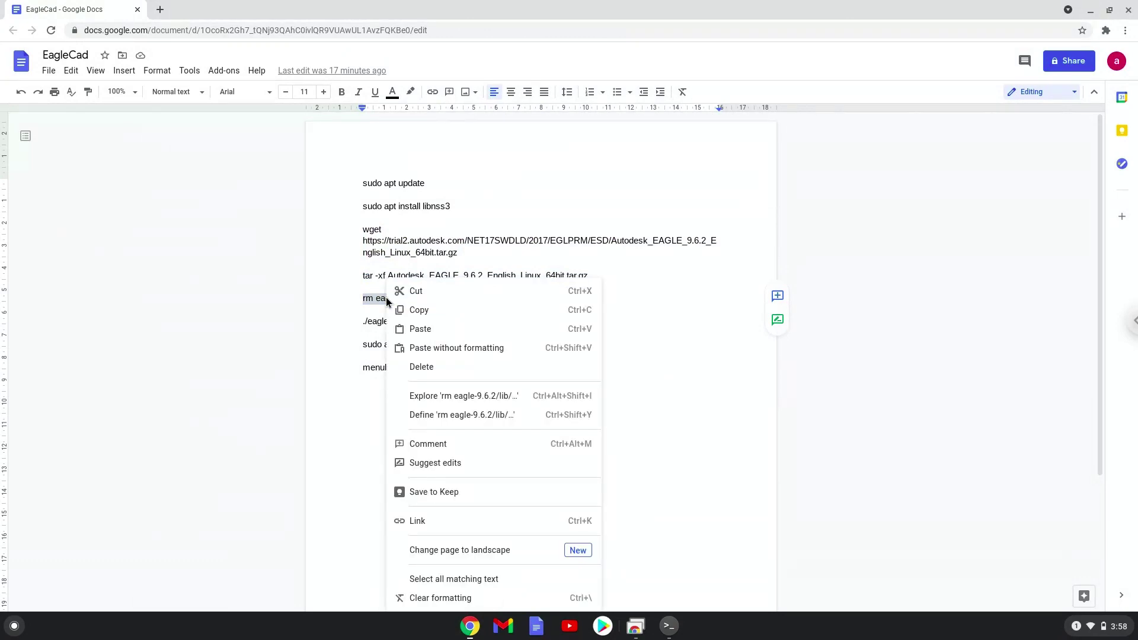
click(417, 311)
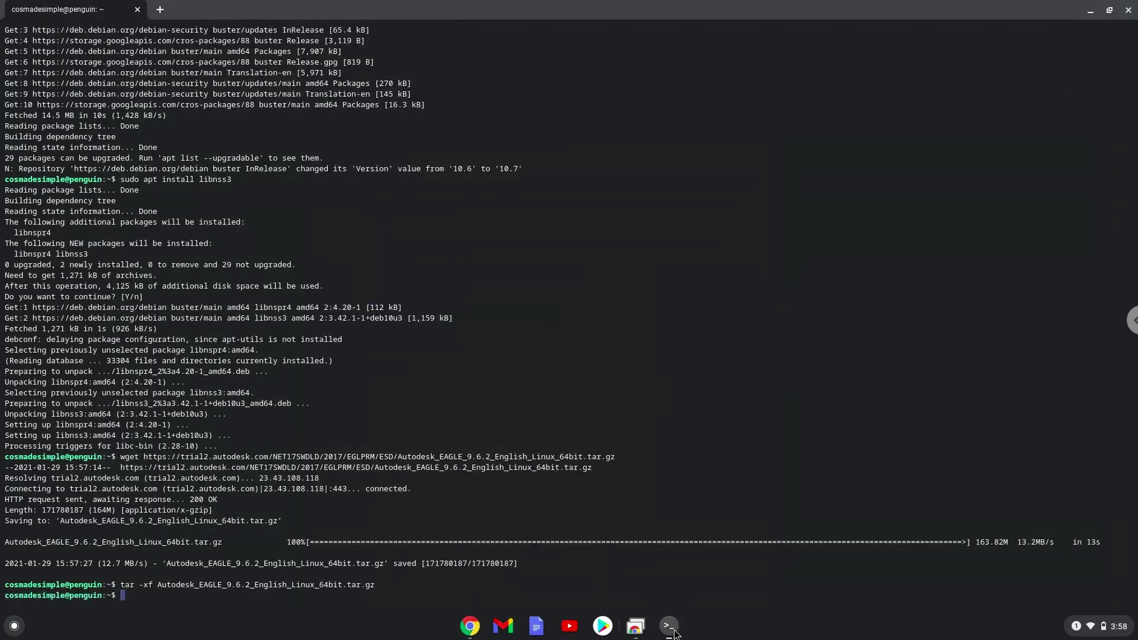
text(rm eagle-9.6.2/lib/libxcb*)
key(Return)
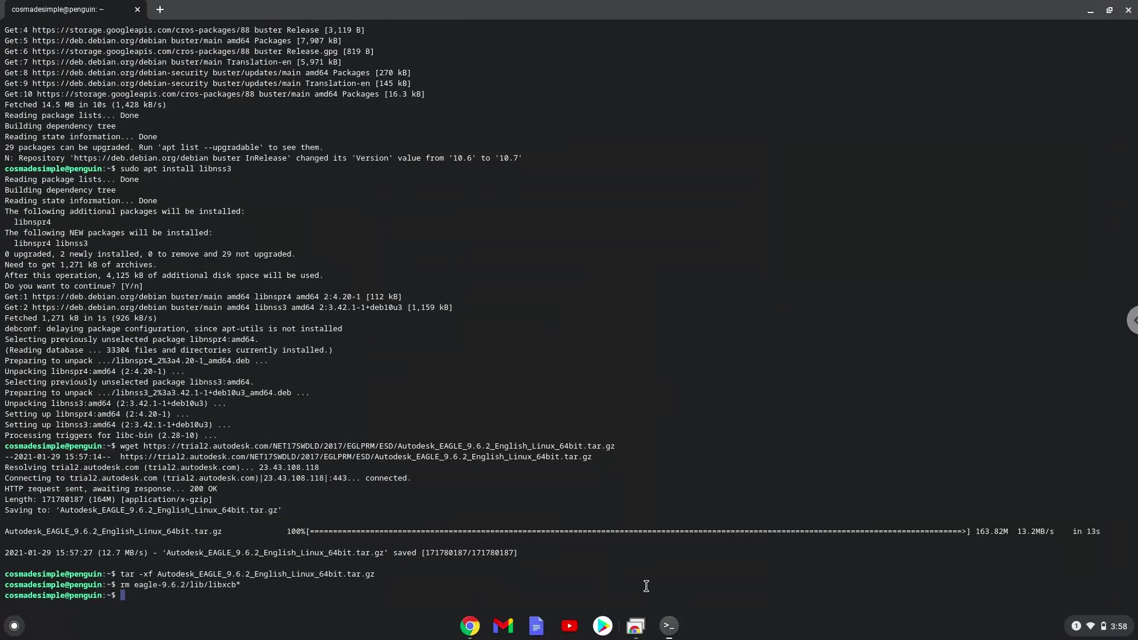
click(471, 627)
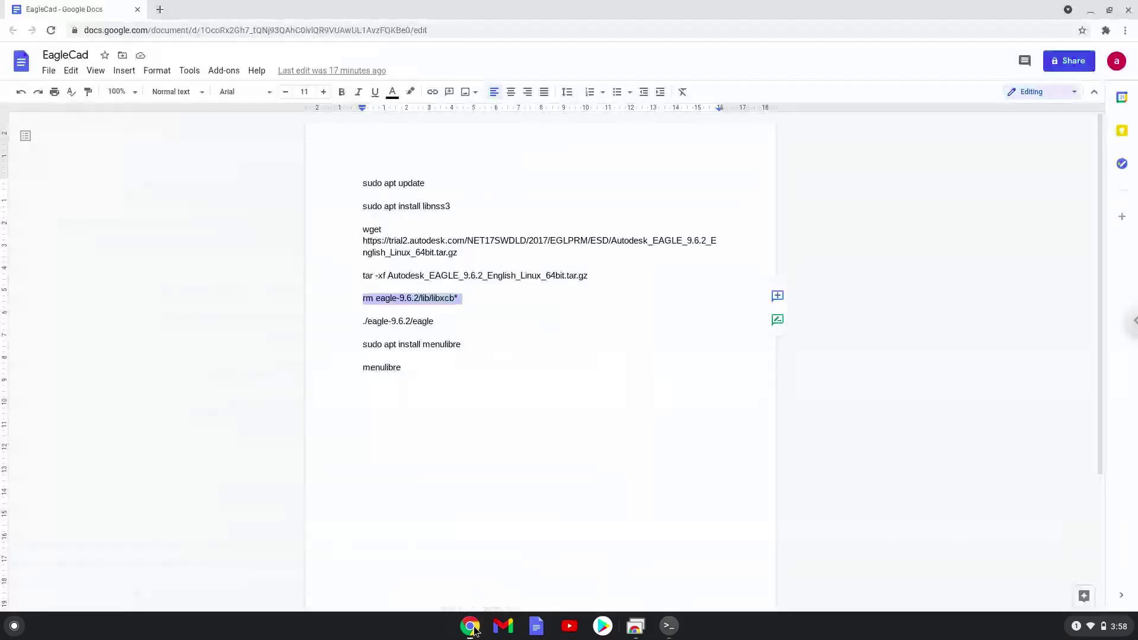
triple_click(376, 323)
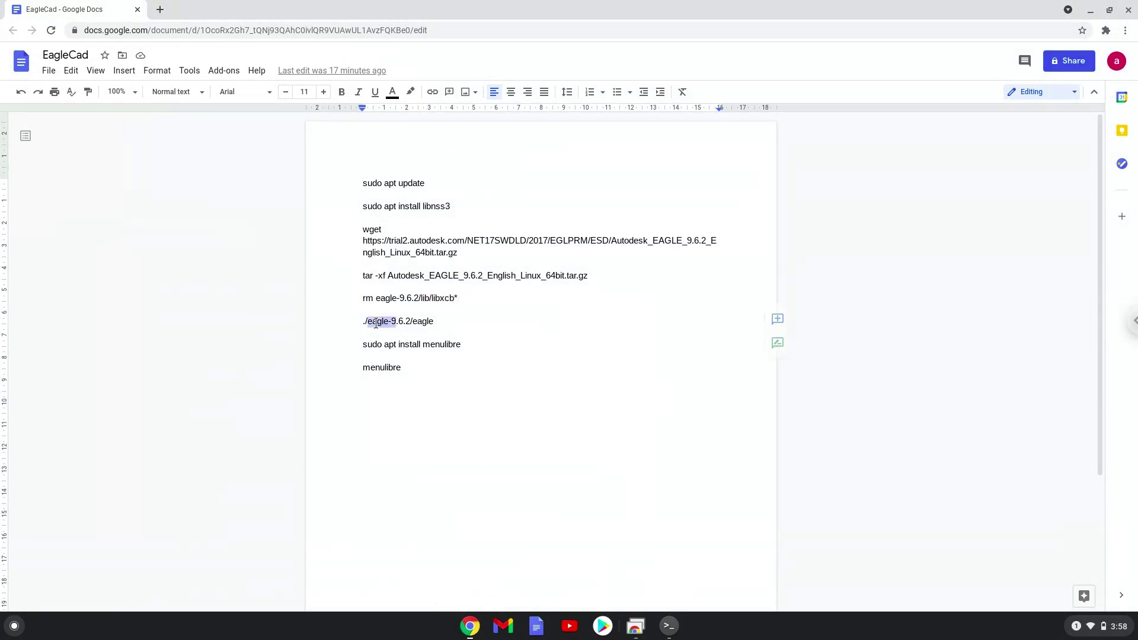
right_click(376, 323)
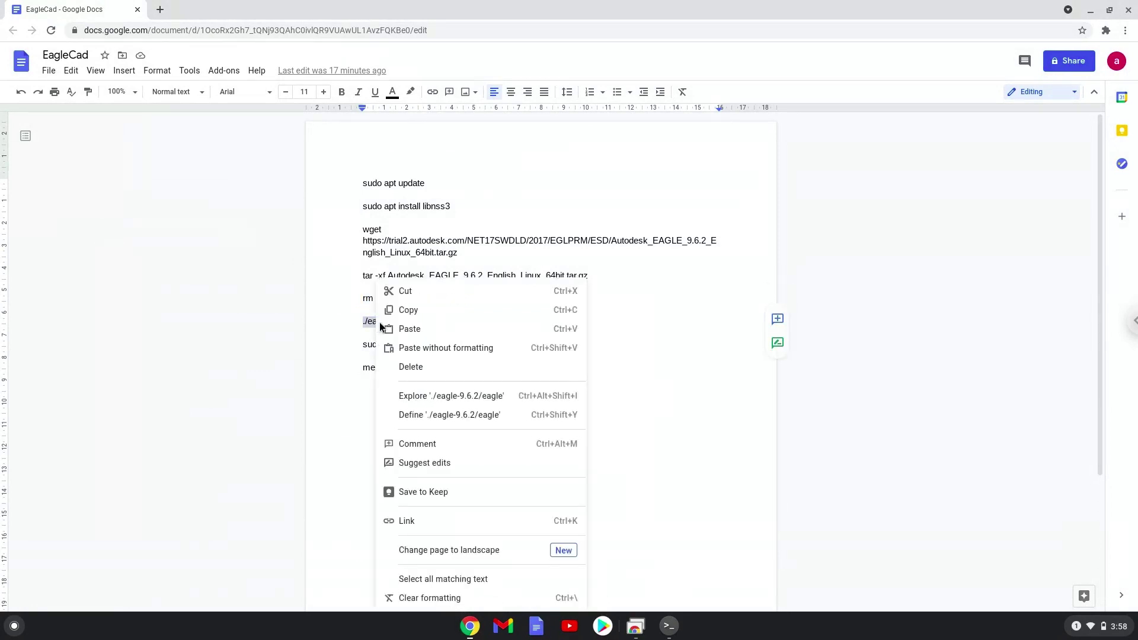
Run ./eagle-9.6.2/eagle, agree to the Autodesk license and close the sign-in window.
click(412, 314)
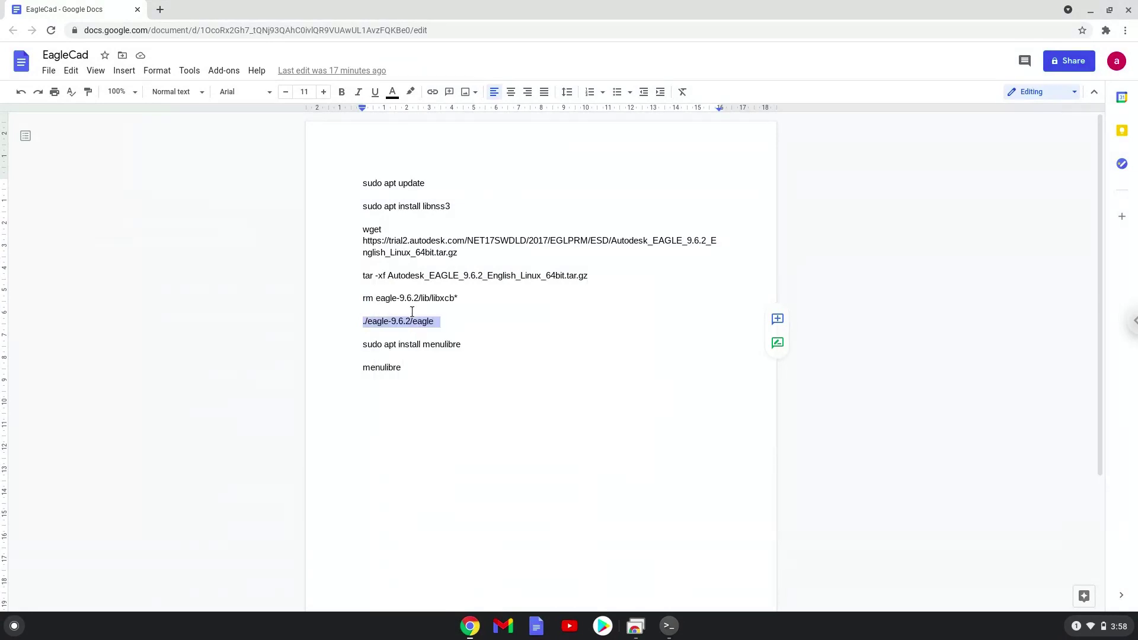
click(671, 628)
key(ctrl+shift+v)
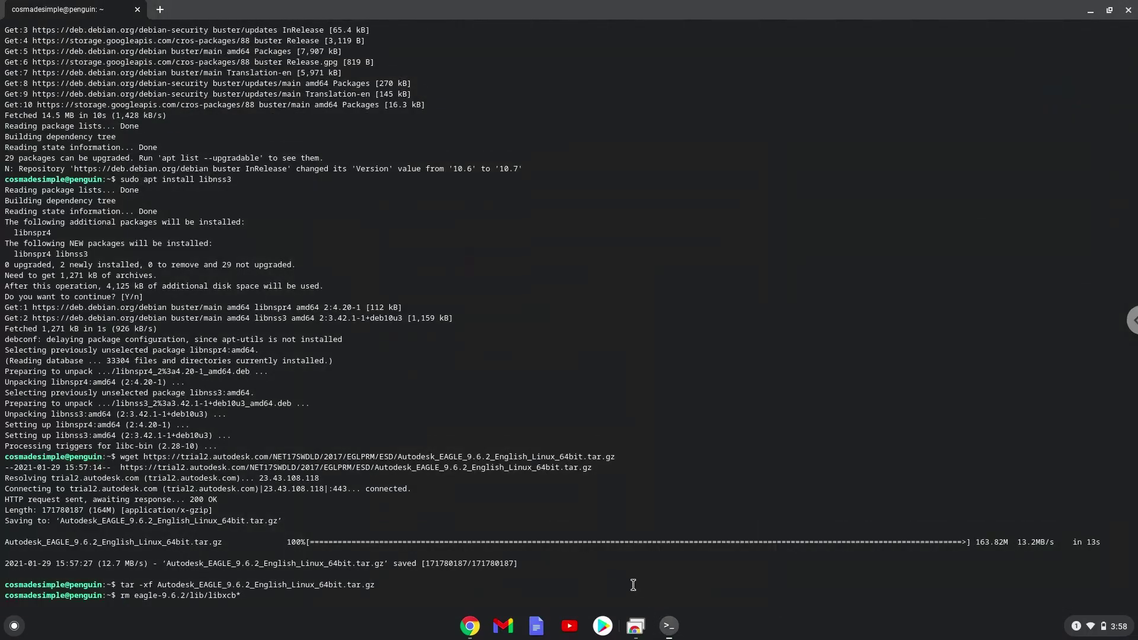
key(Return)
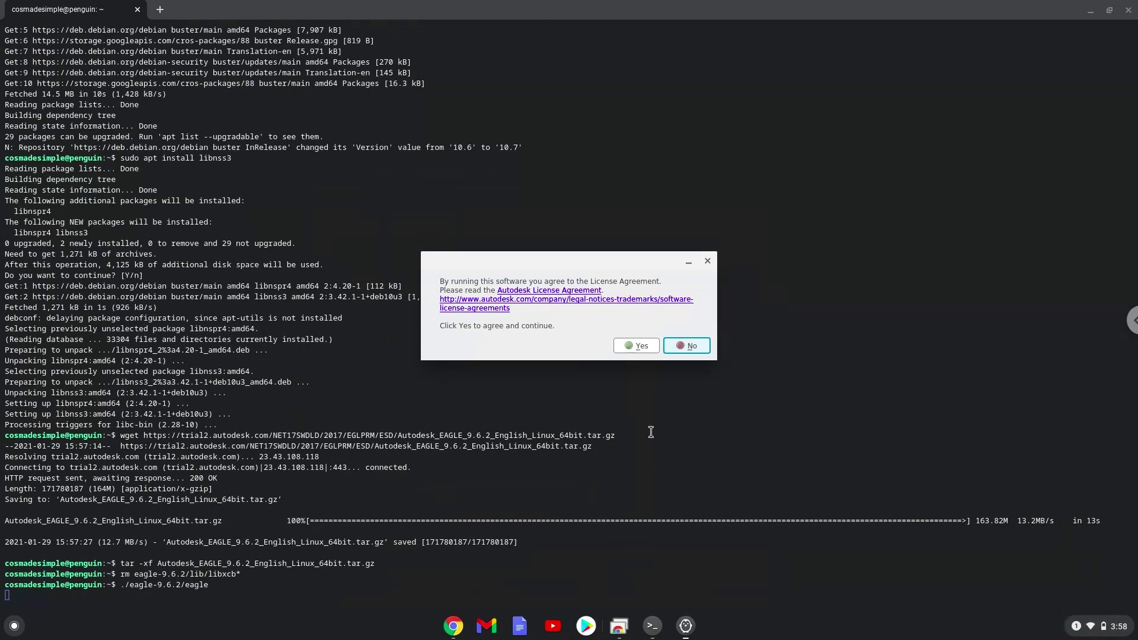
click(628, 342)
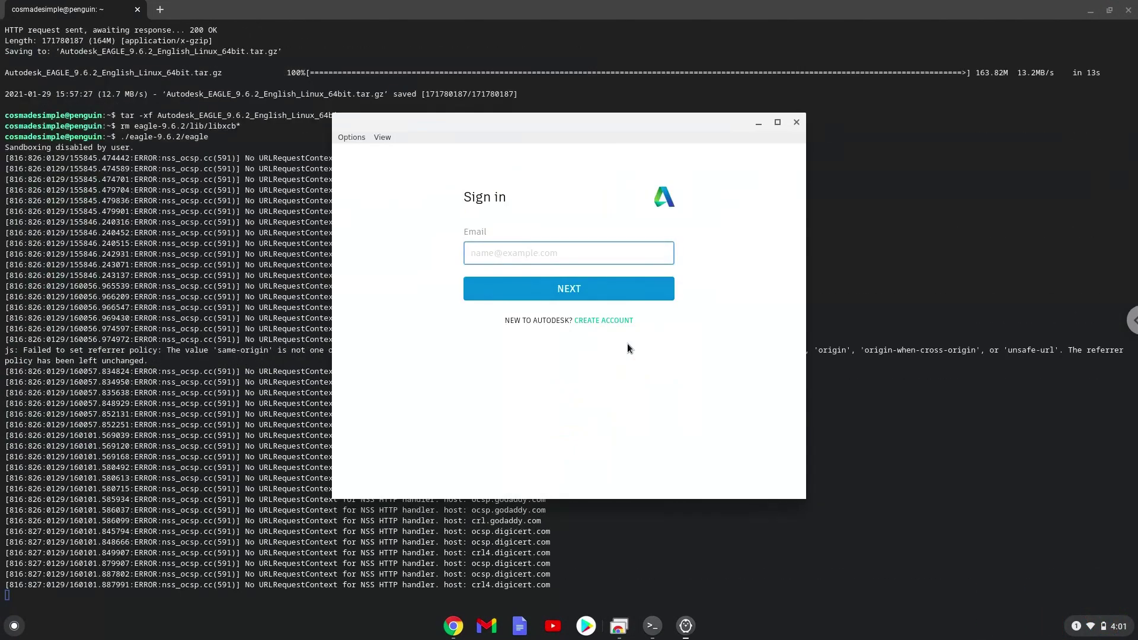
click(781, 122)
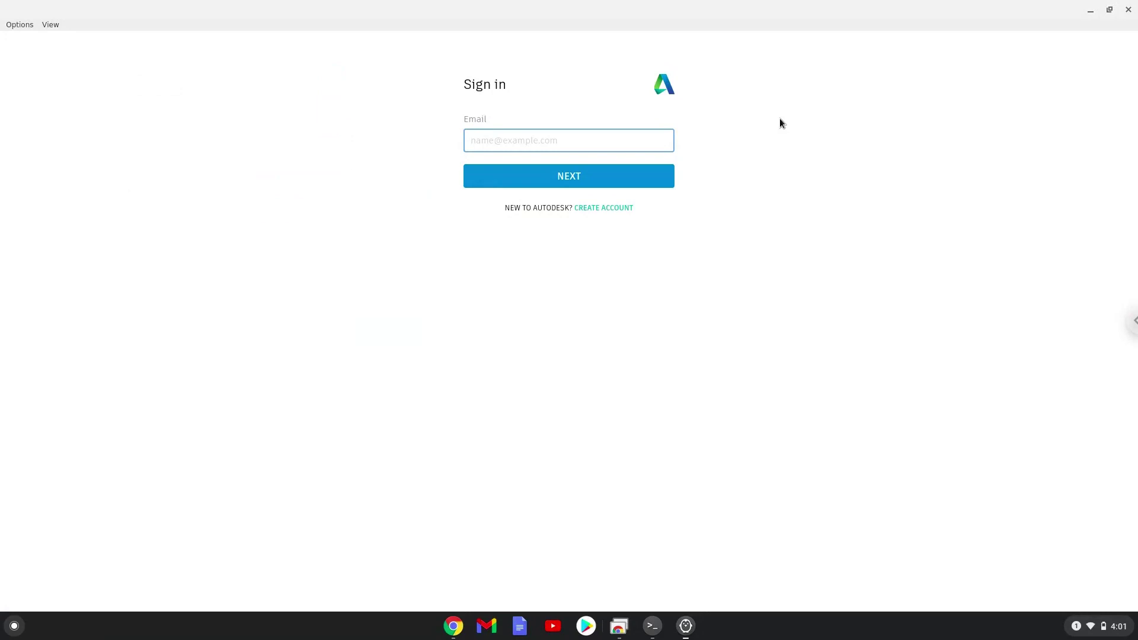
click(1128, 12)
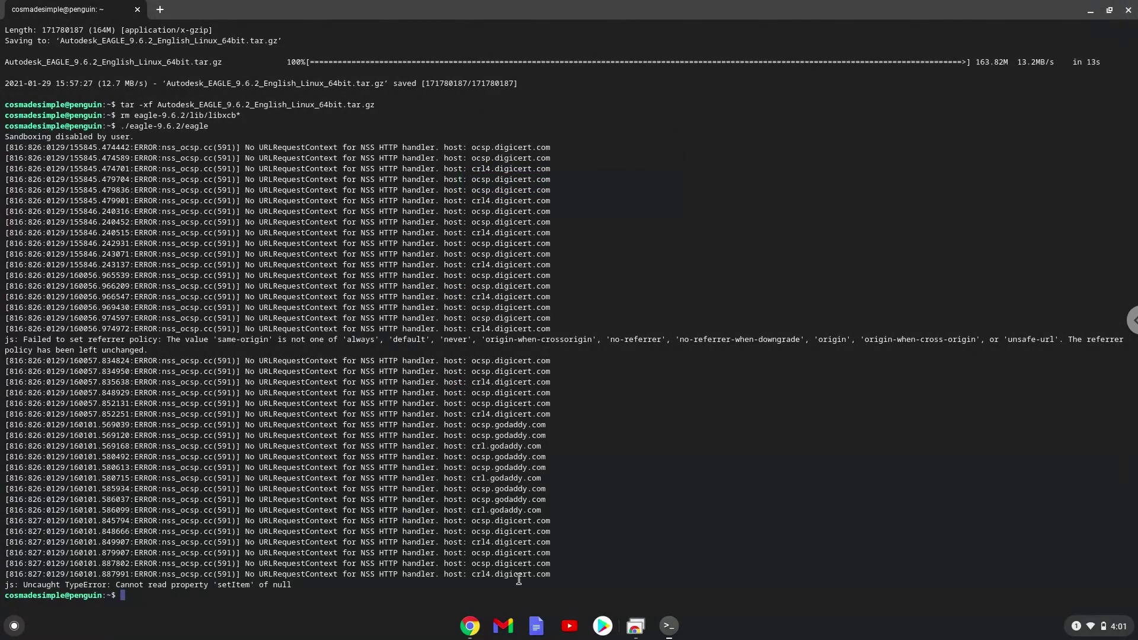
Run 'sudo apt install menulibre' from the notes, which fails on the dpkg lock.
click(470, 626)
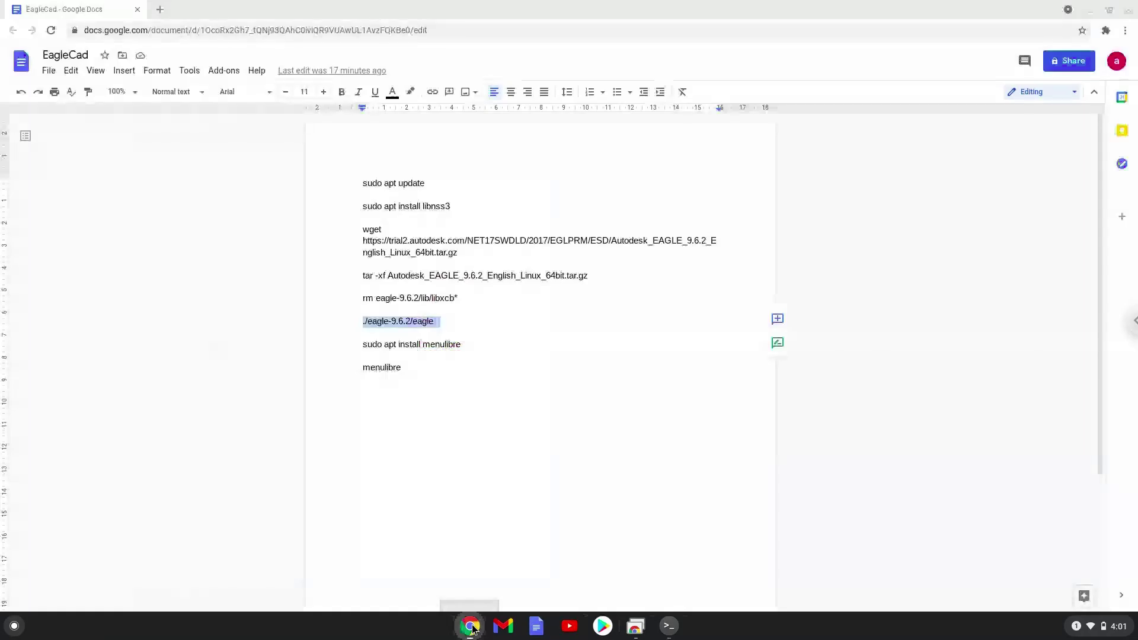
triple_click(402, 345)
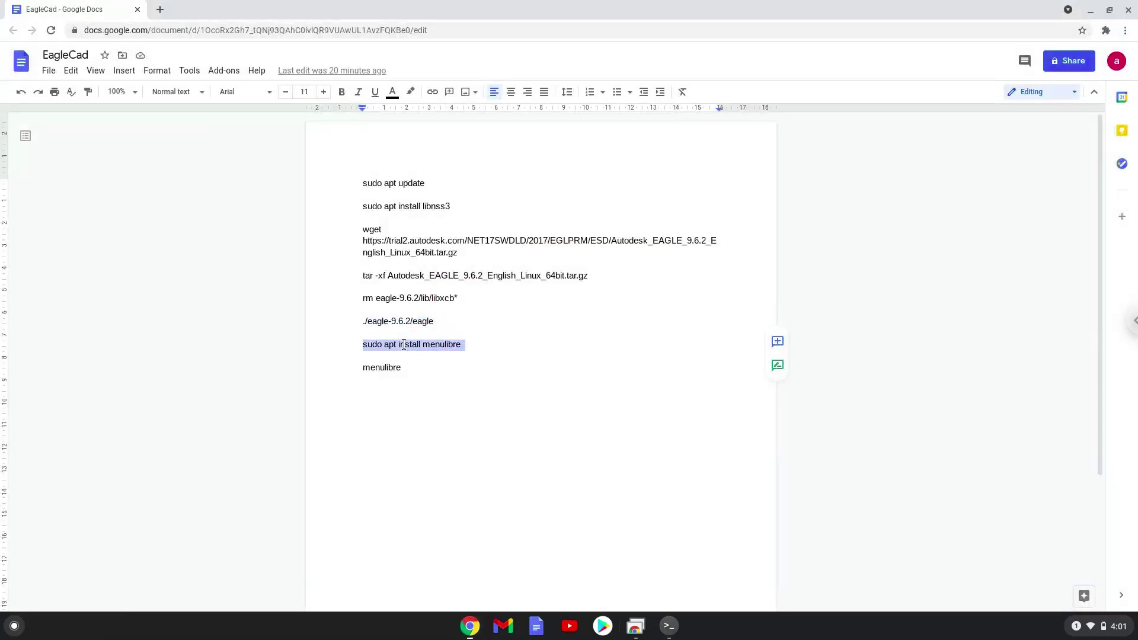
right_click(403, 344)
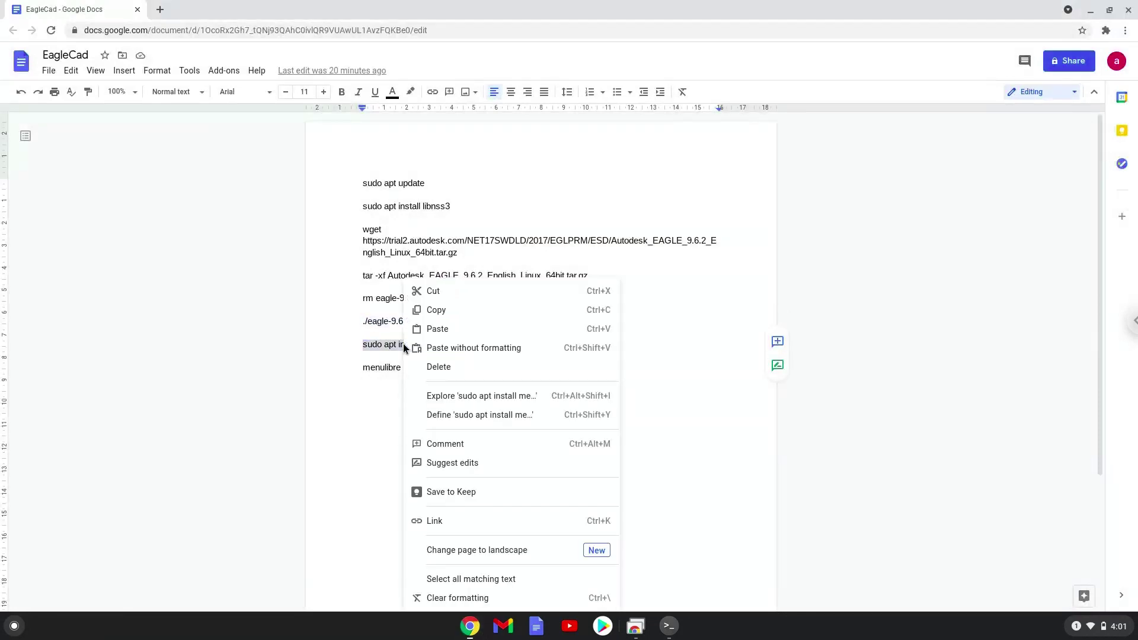
click(442, 313)
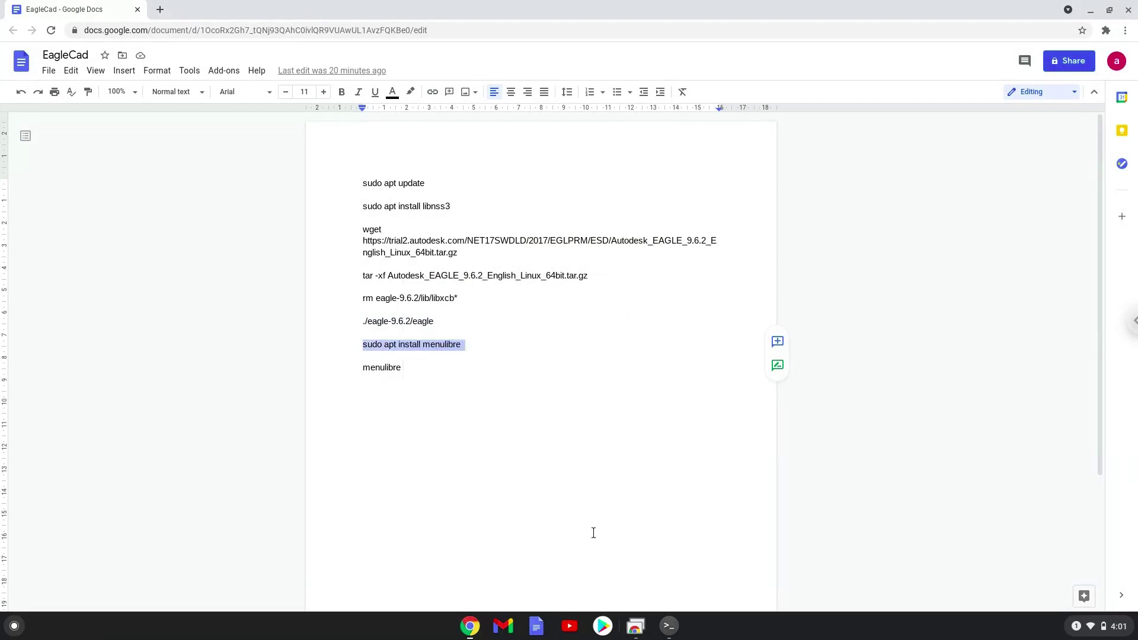
click(670, 627)
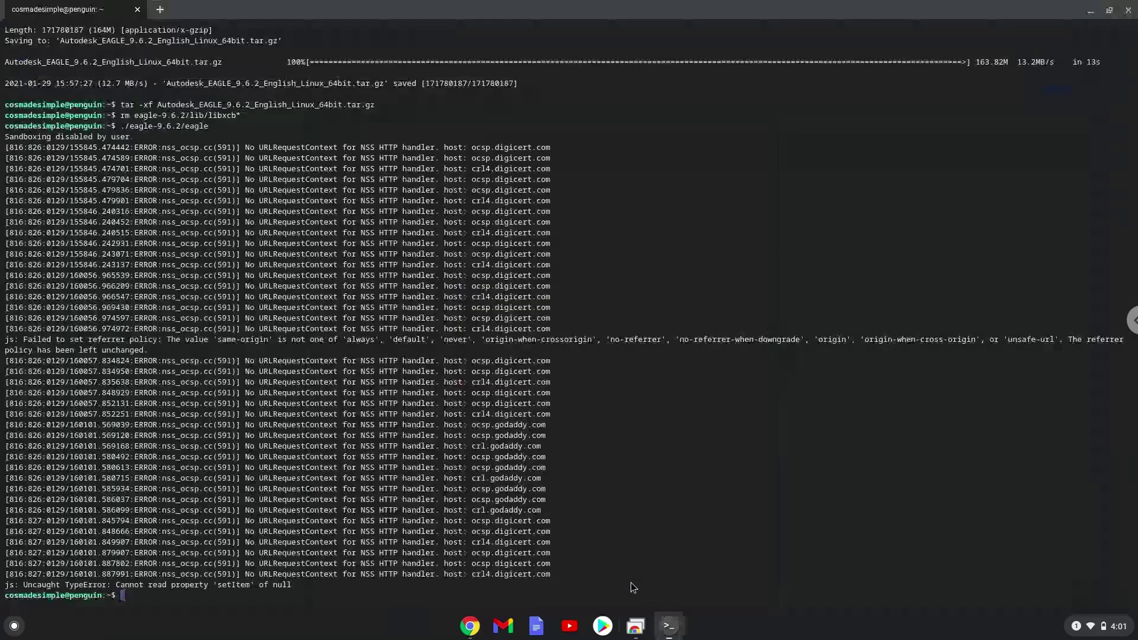
key(ctrl+shift+v)
key(Return)
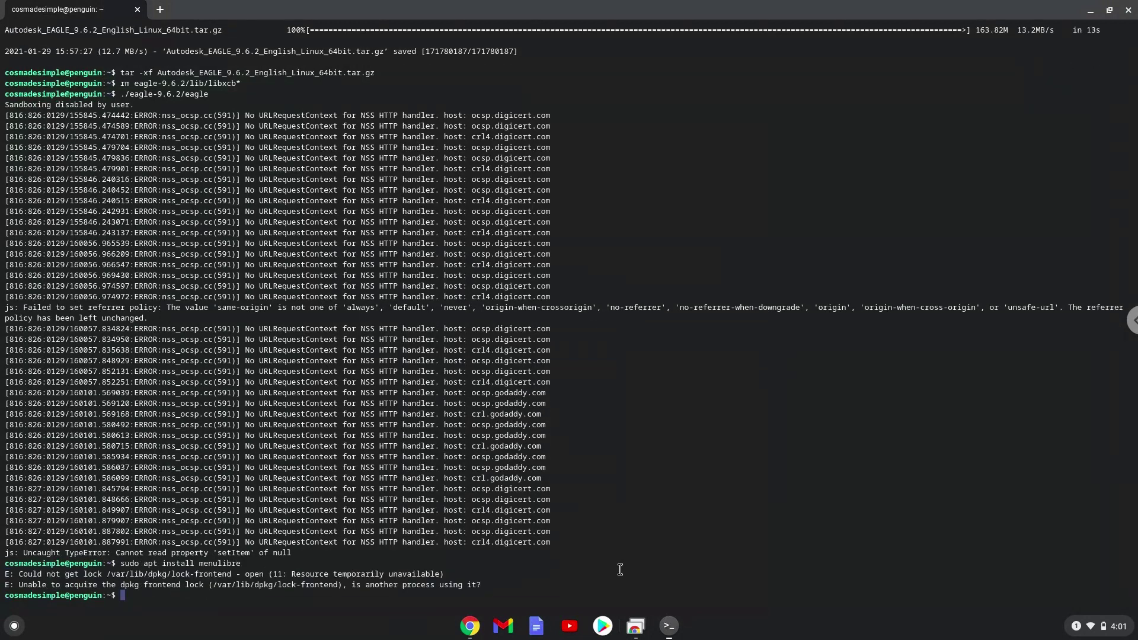
Rerun the menulibre install and agree to install it with its dependencies.
key(Up)
key(Return)
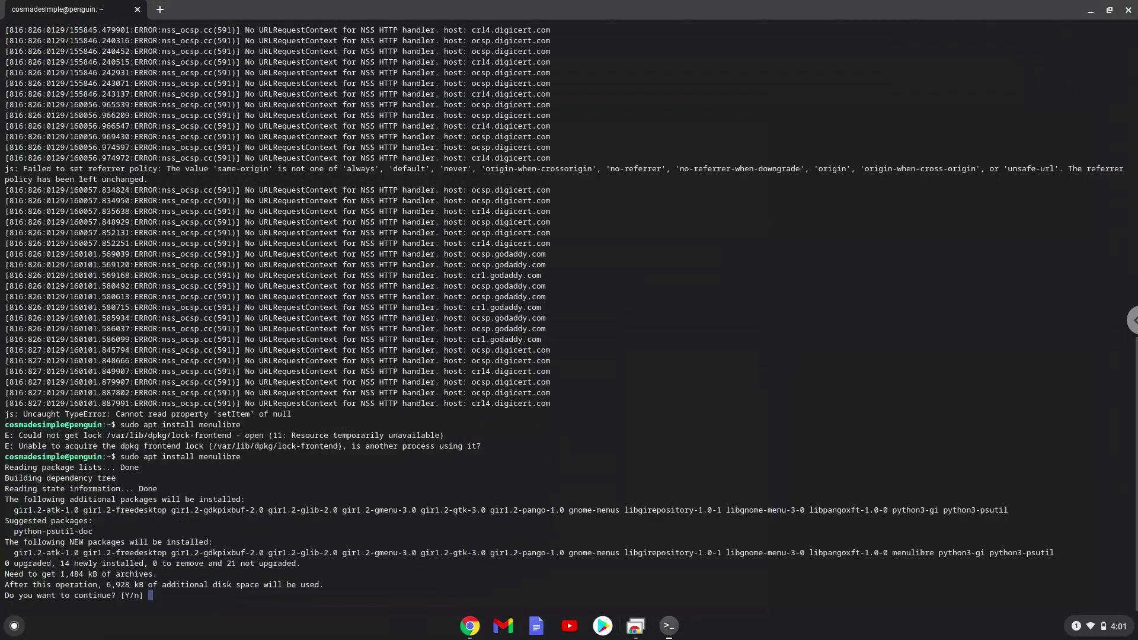
key(Return)
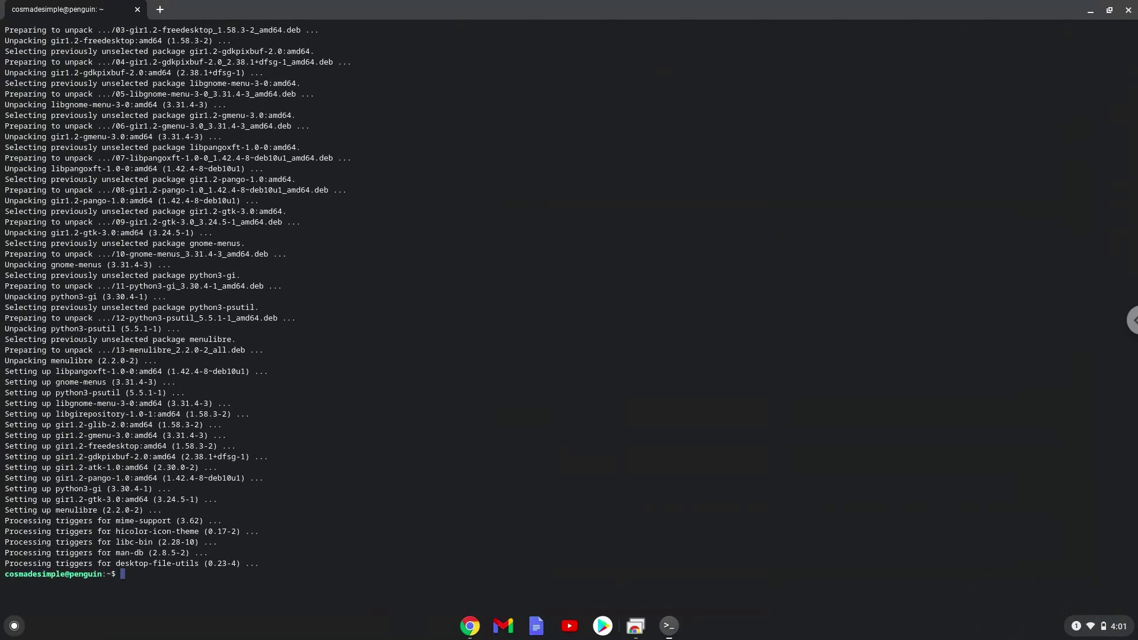
Copy the 'menulibre' command from the notes and switch to the Terminal.
click(472, 628)
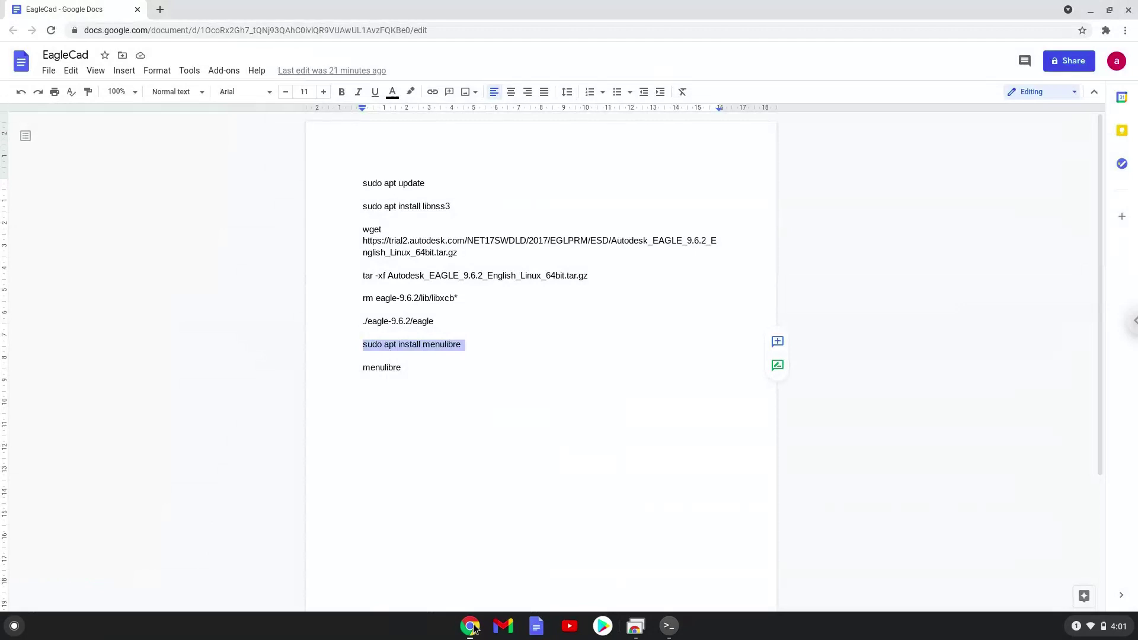
triple_click(369, 368)
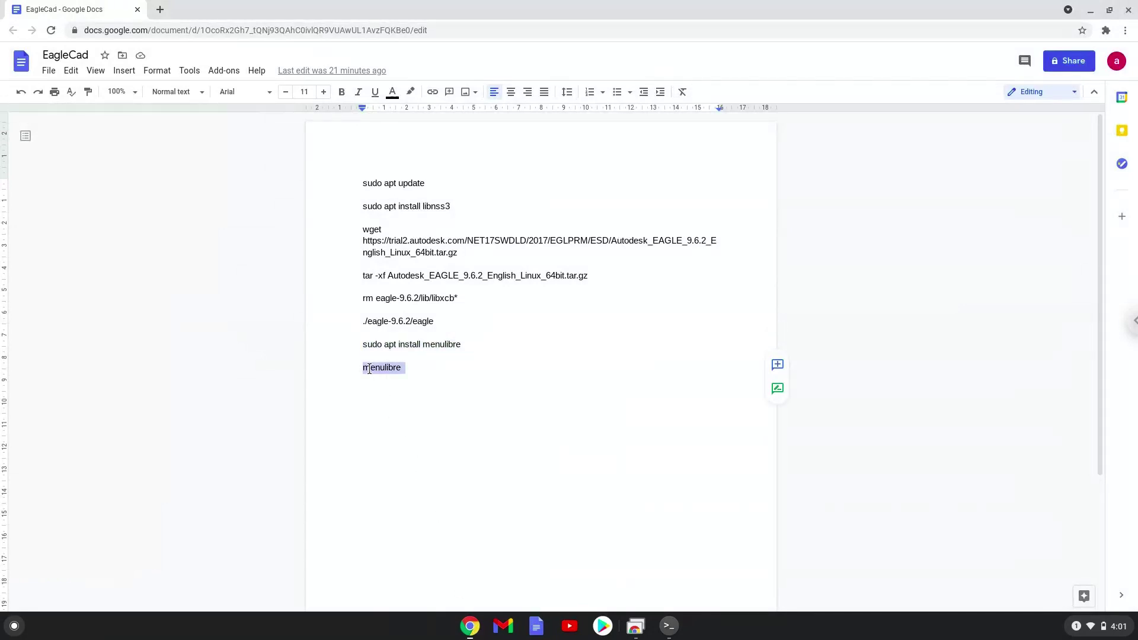
right_click(368, 369)
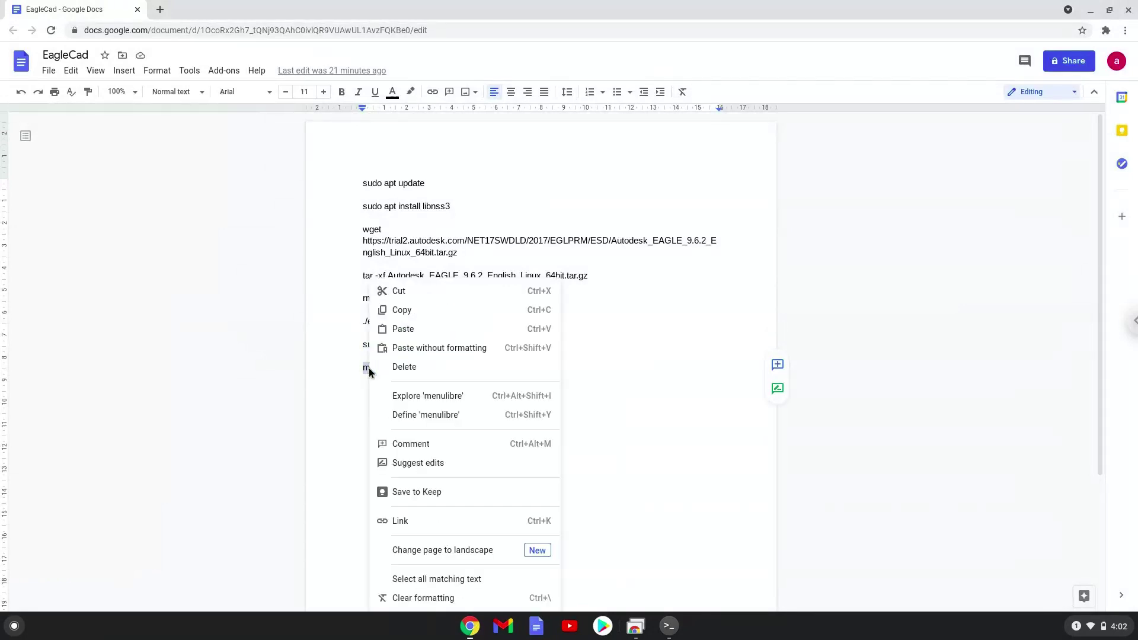
click(410, 313)
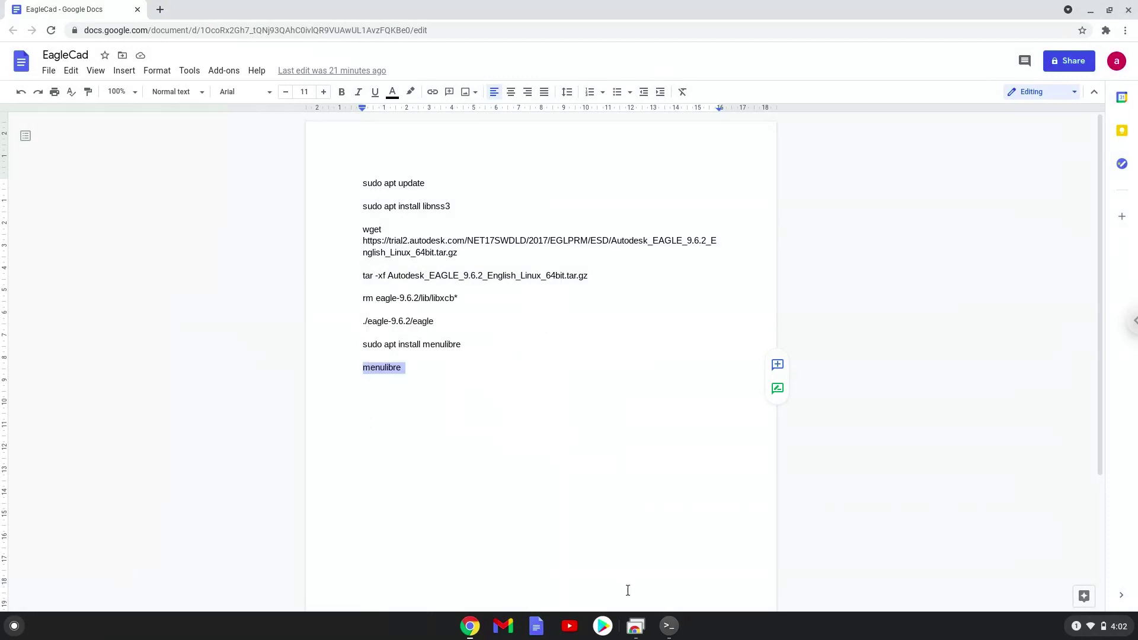
click(669, 626)
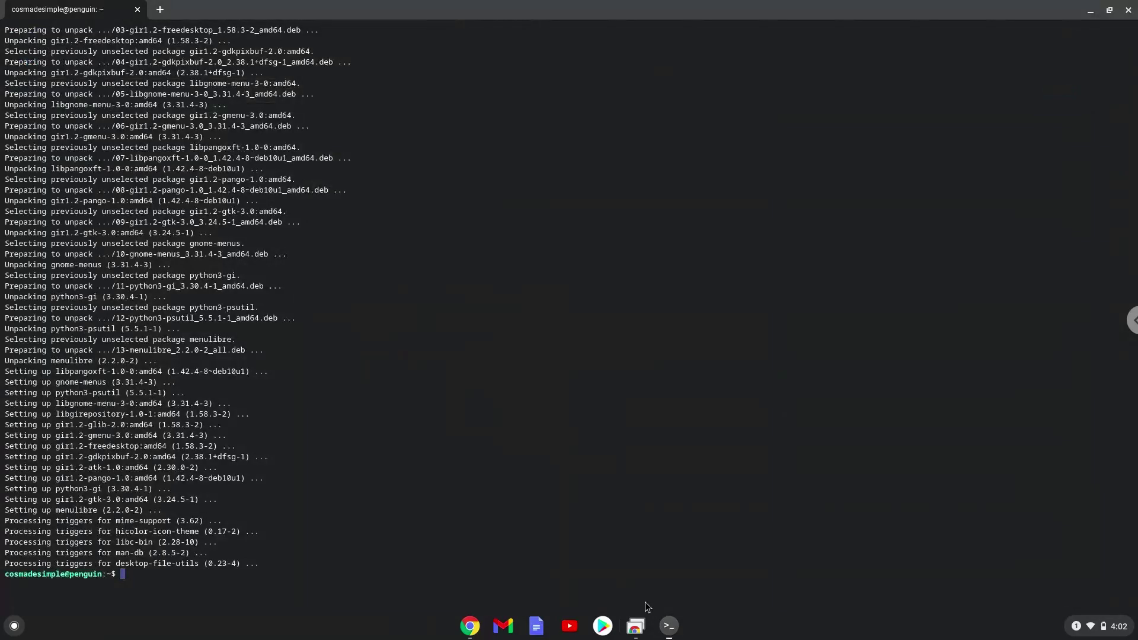
Run menulibre and add a new launcher named EagleCAD under the Programming category.
key(ctrl+shift+v)
key(Return)
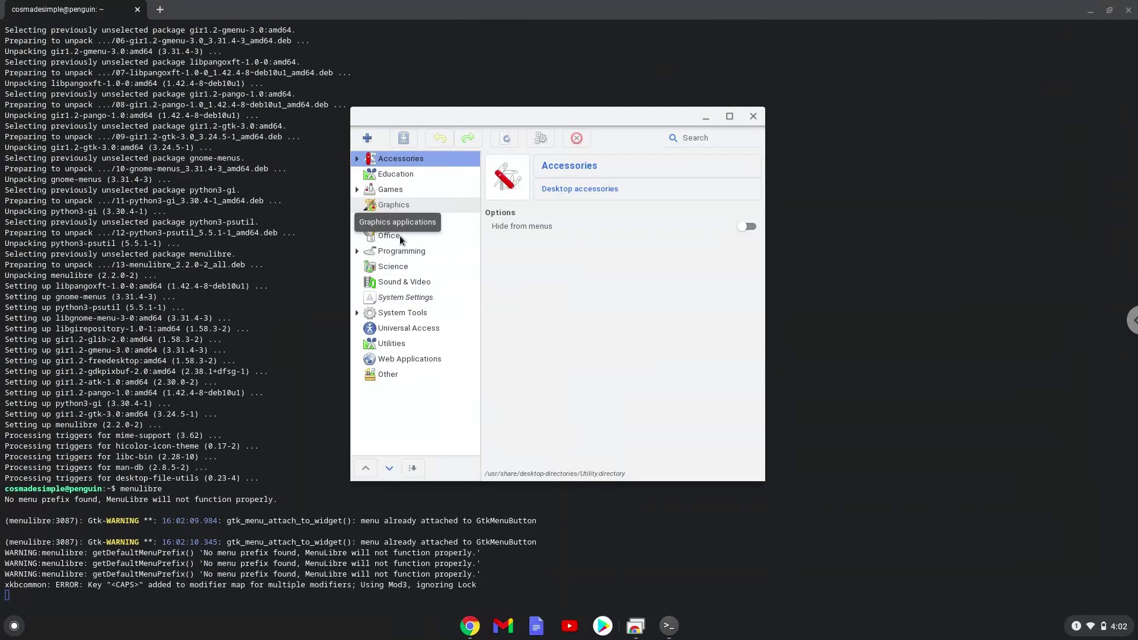
click(406, 250)
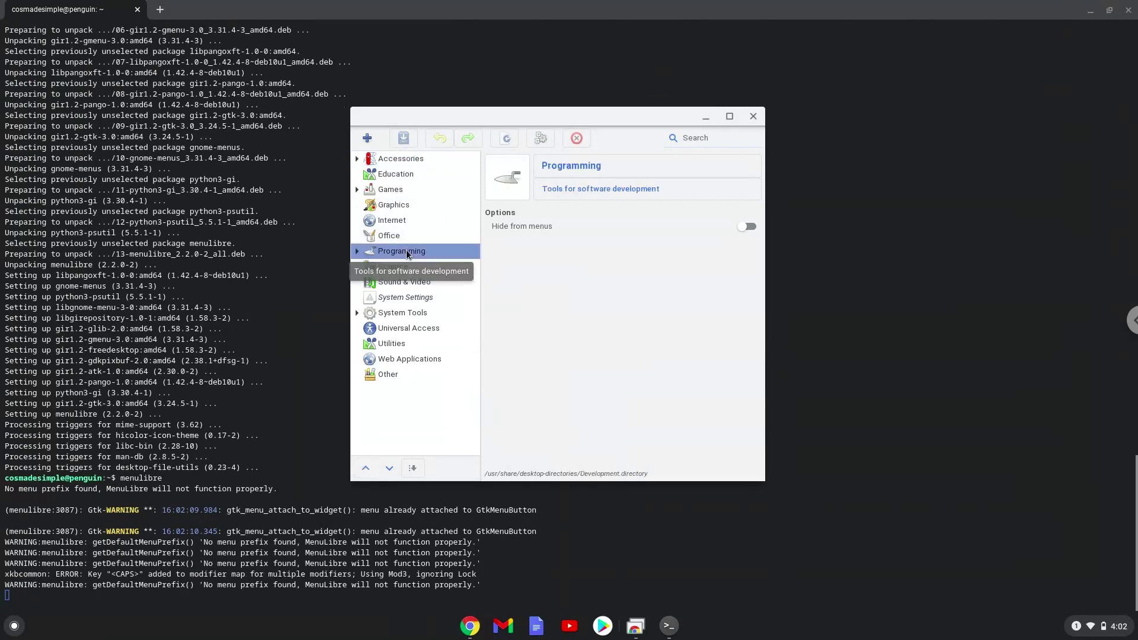
click(365, 140)
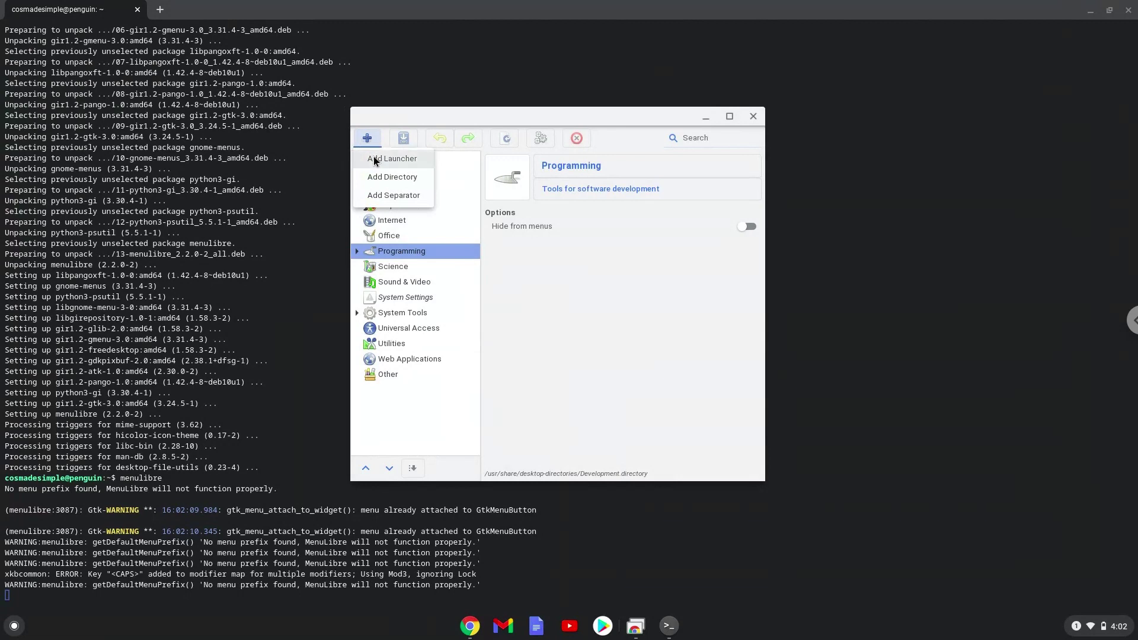
click(374, 161)
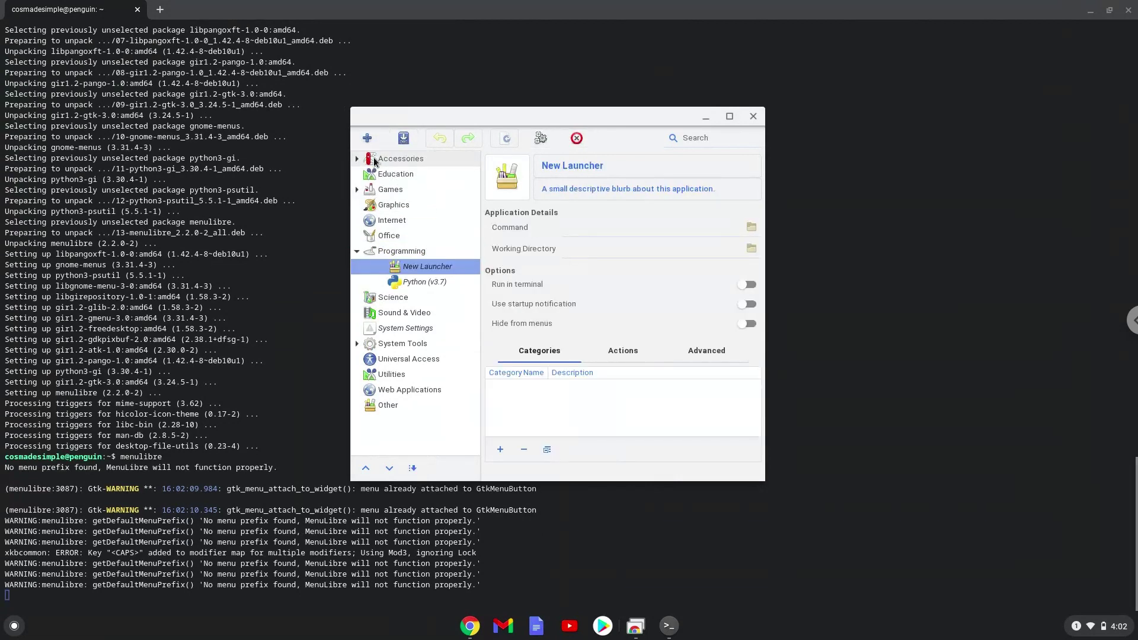
click(555, 171)
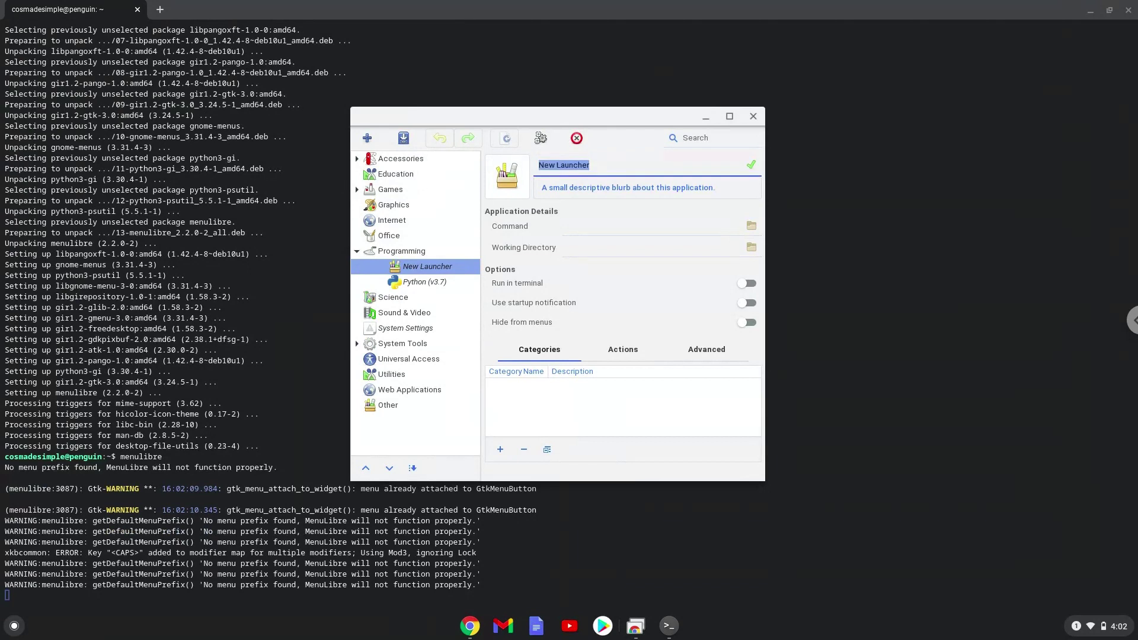
text(EagleCAD)
click(753, 166)
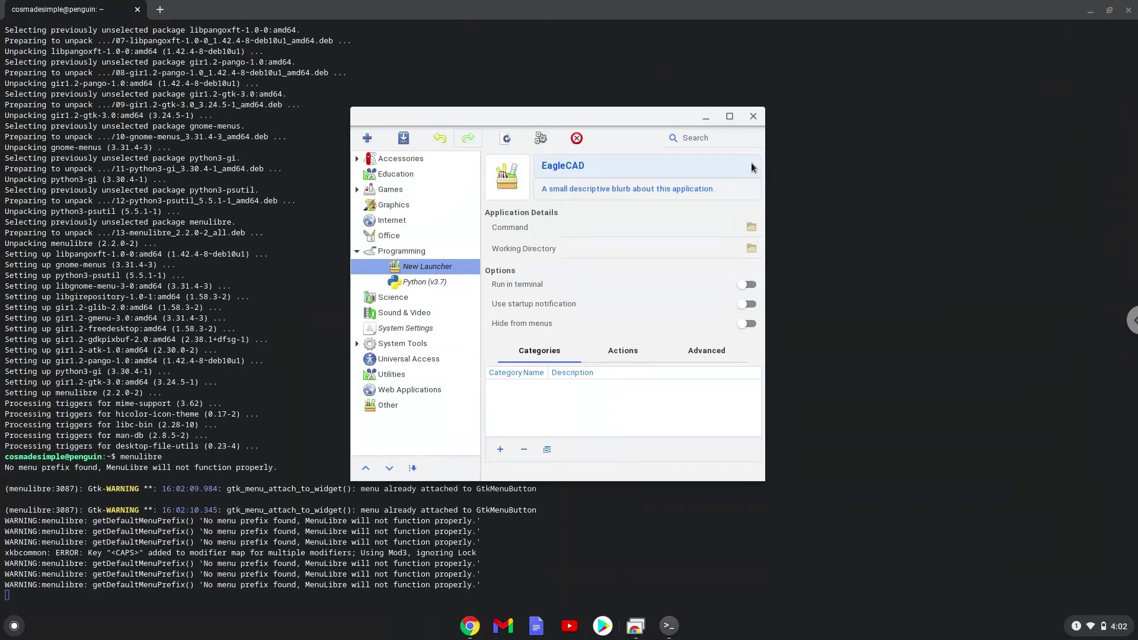
Set the launcher's command to the eagle executable in the home eagle-9.6.2 folder.
click(751, 227)
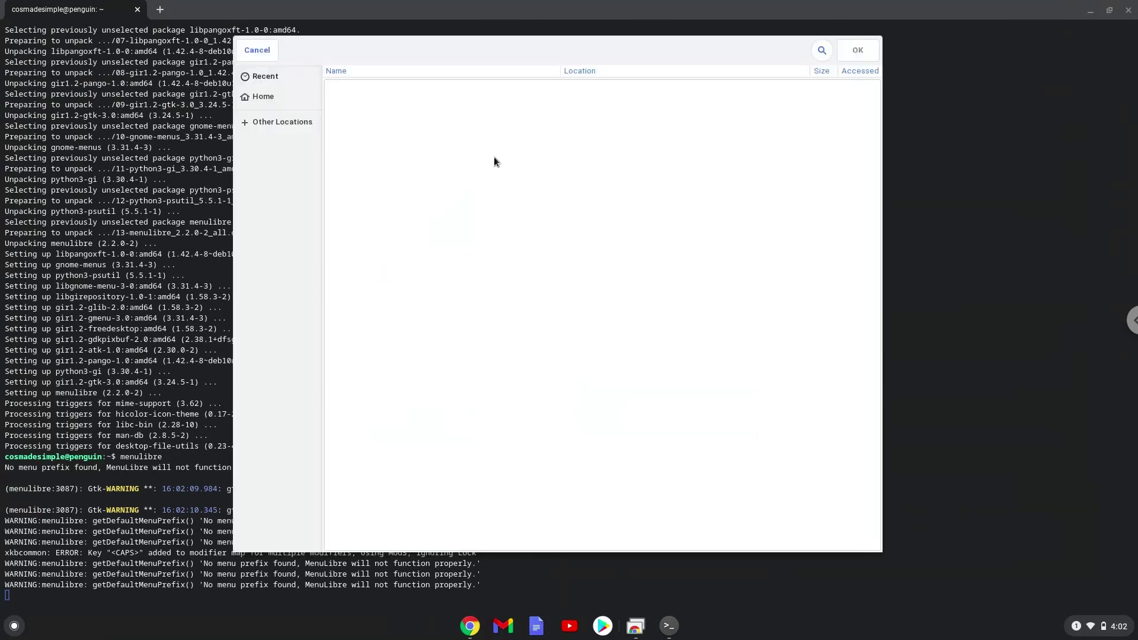
click(271, 96)
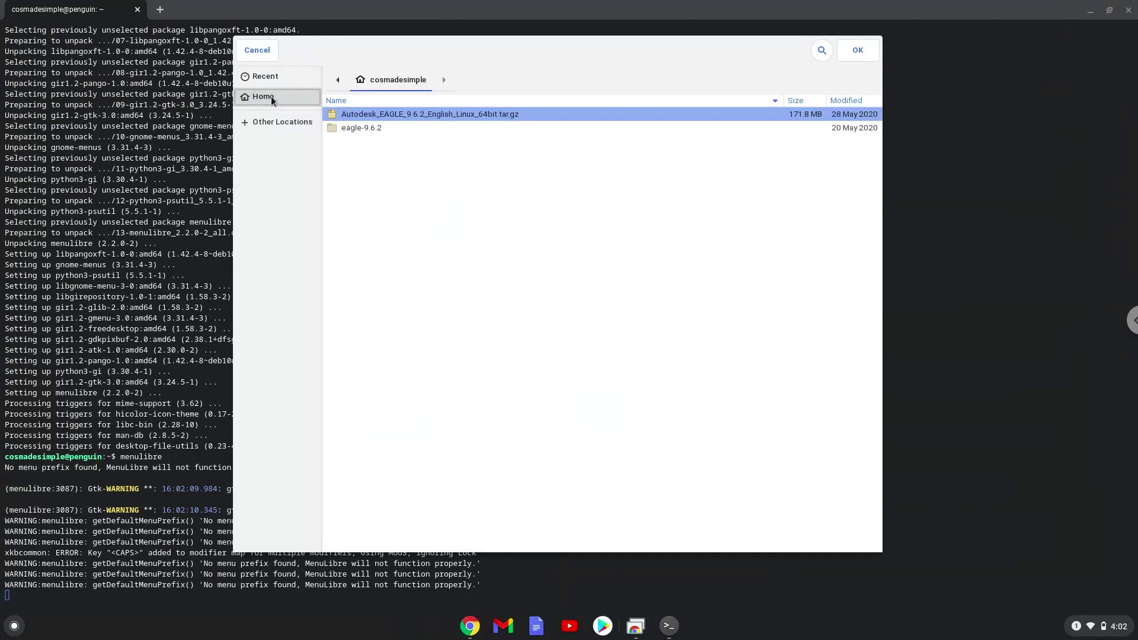
double_click(351, 127)
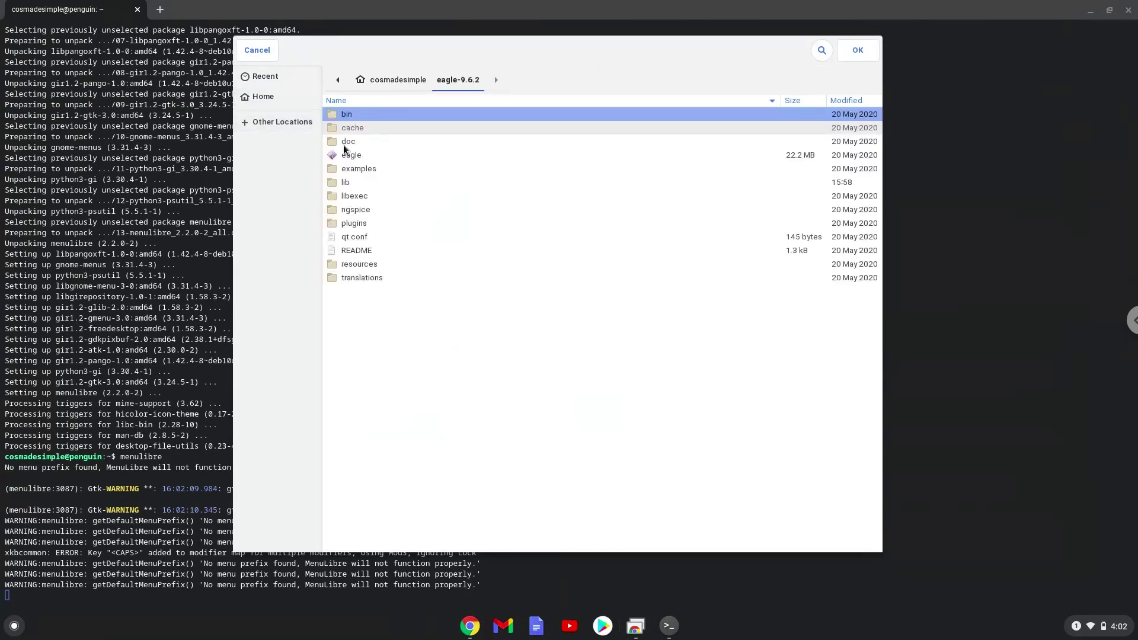
click(350, 155)
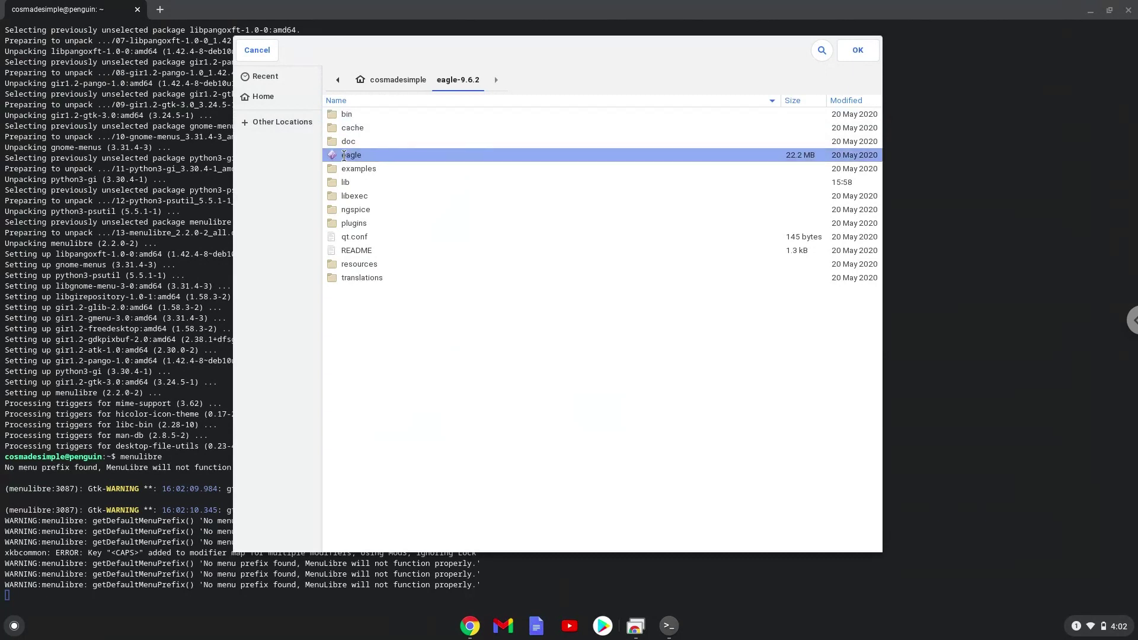
double_click(345, 156)
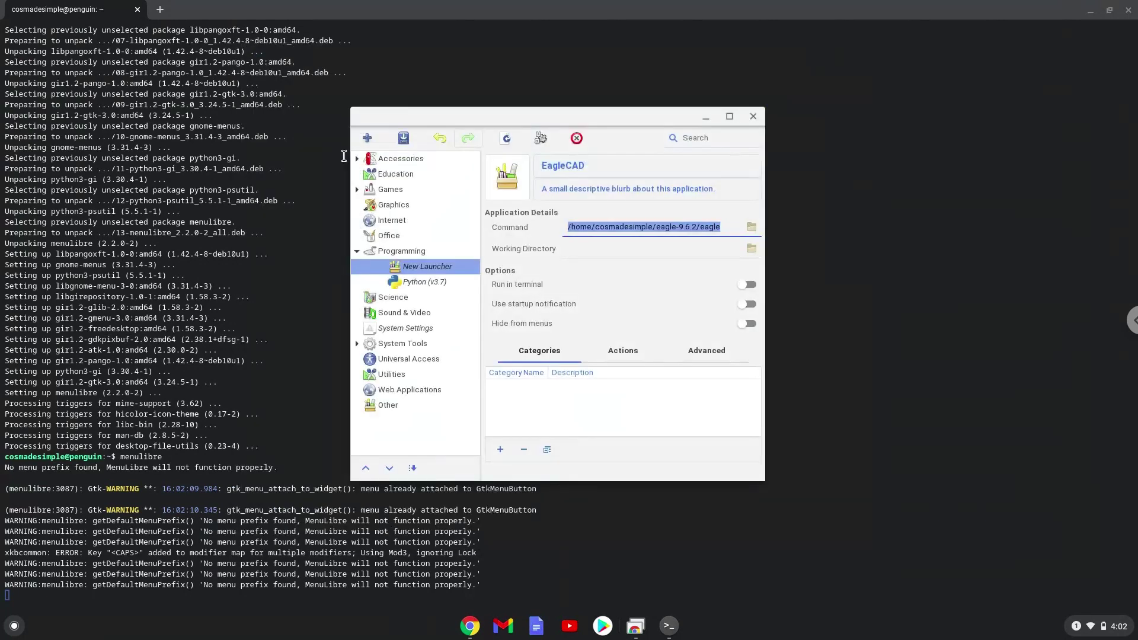
Save the EagleCAD launcher and close MenuLibre.
click(403, 138)
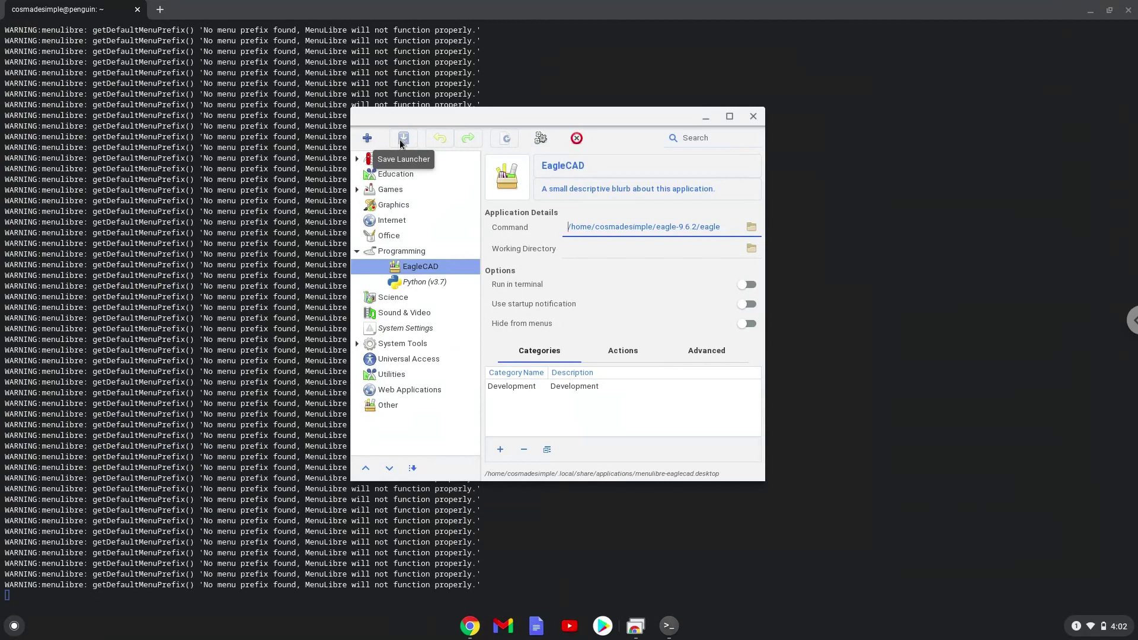
click(753, 117)
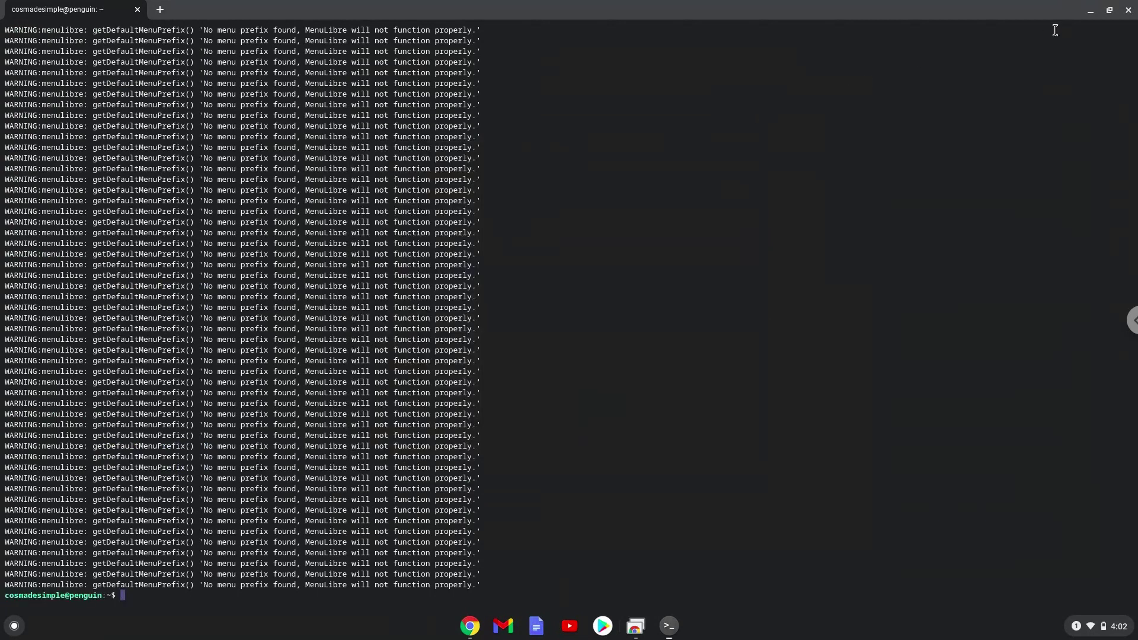
Close the Linux terminal, confirming Leave in the 'Leave app?' dialog.
click(1129, 11)
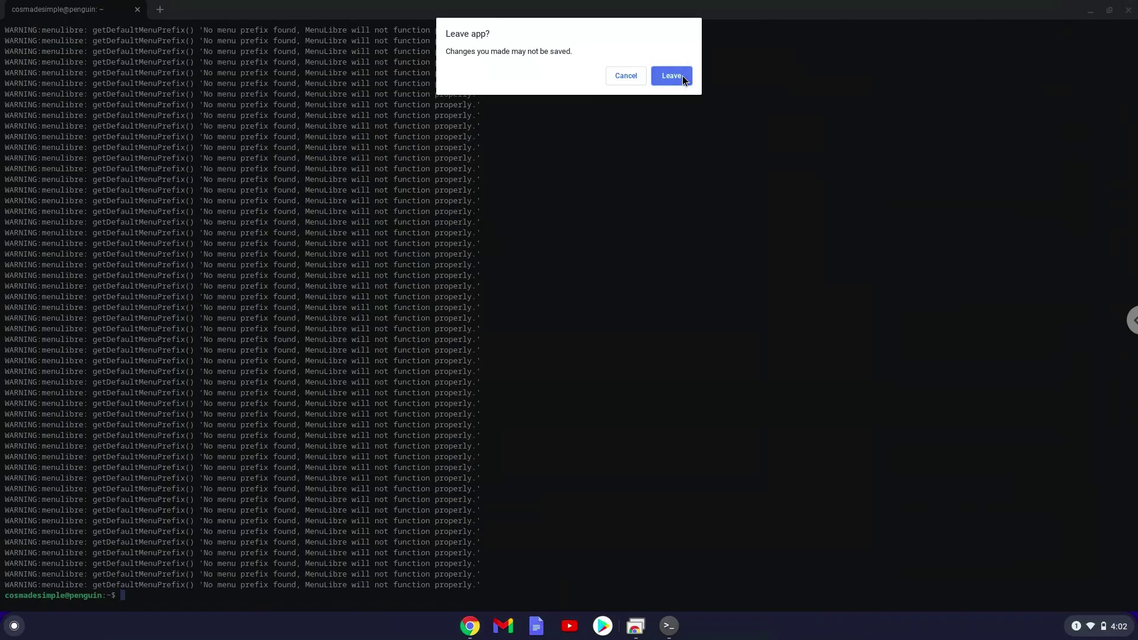
click(672, 76)
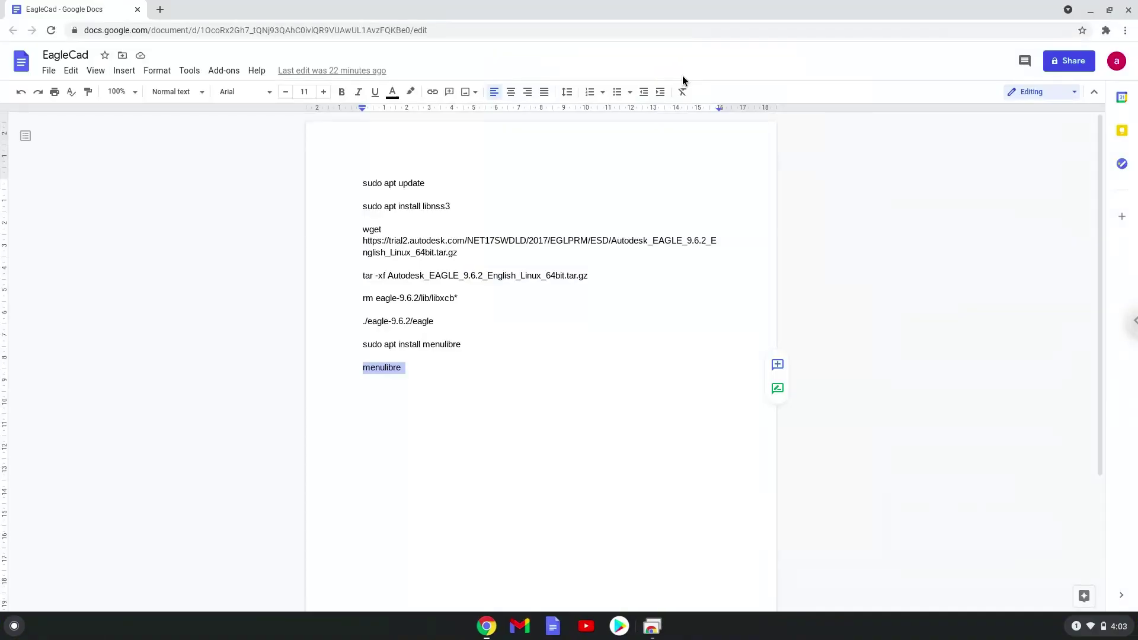
Reach the Linux apps folder on the launcher's second page.
click(14, 626)
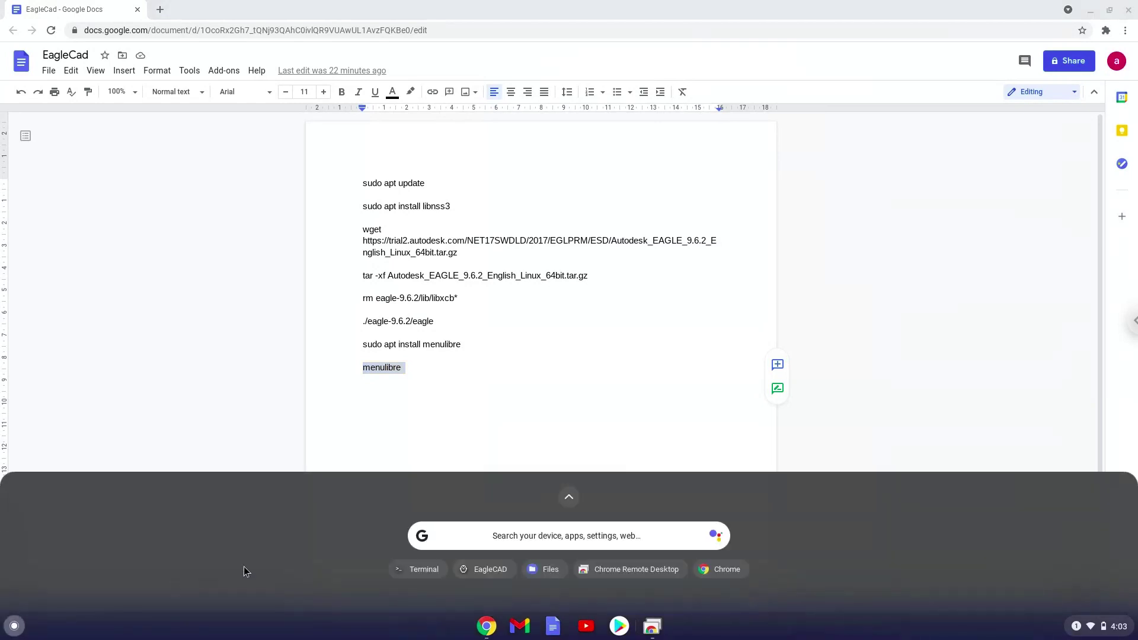
click(566, 498)
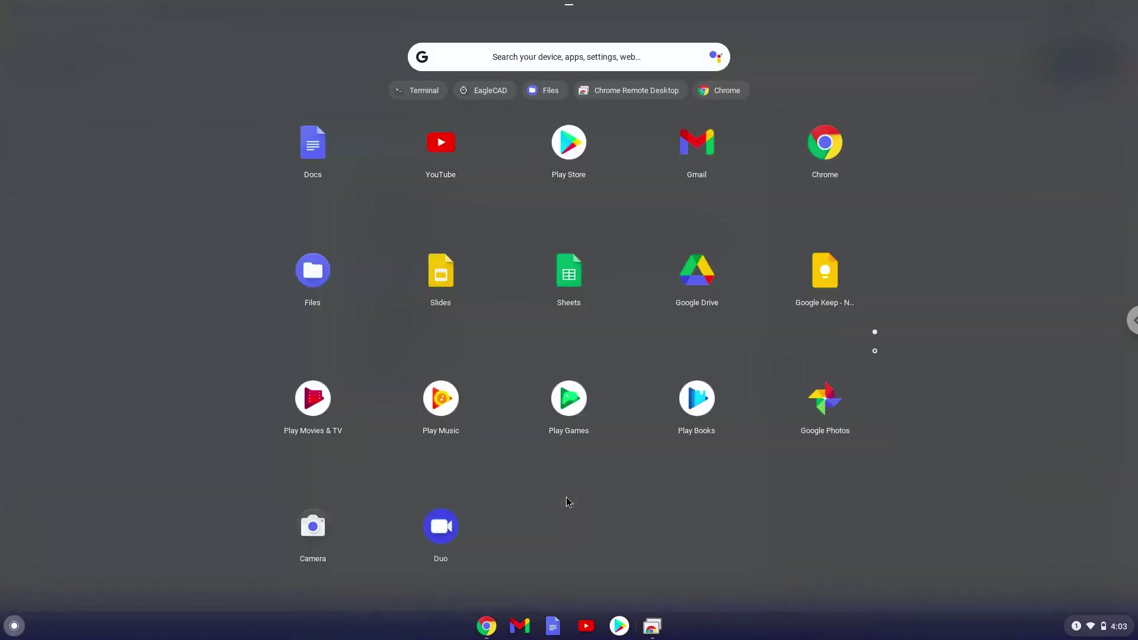
click(874, 353)
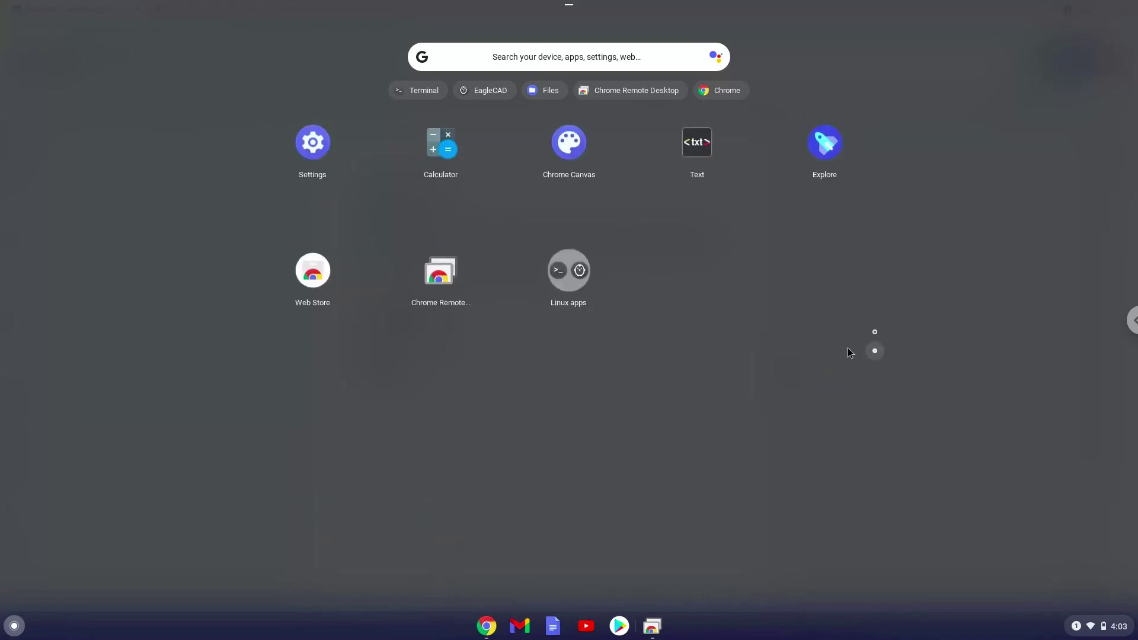
click(578, 275)
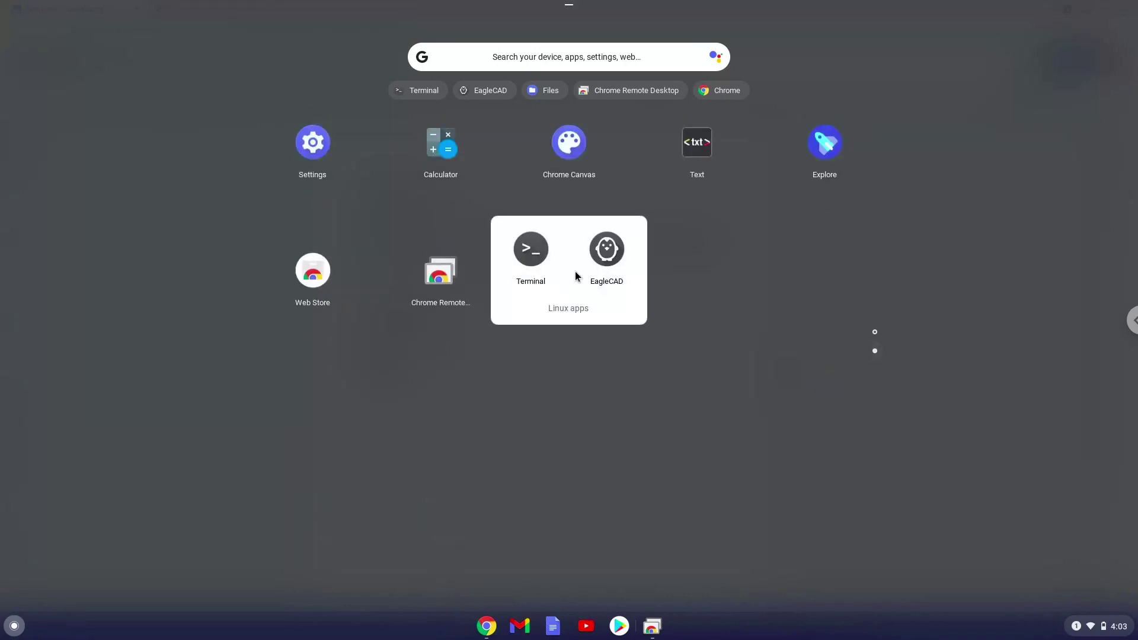
Launch EagleCAD and close the Google Docs window so the EAGLE splash shows.
click(606, 260)
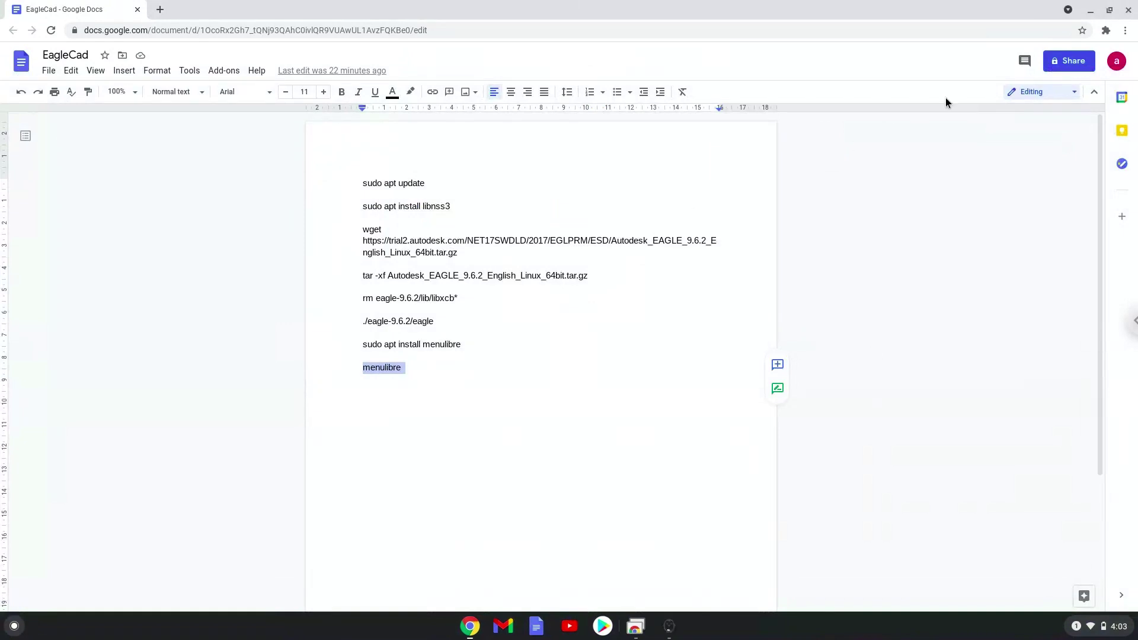
click(1127, 13)
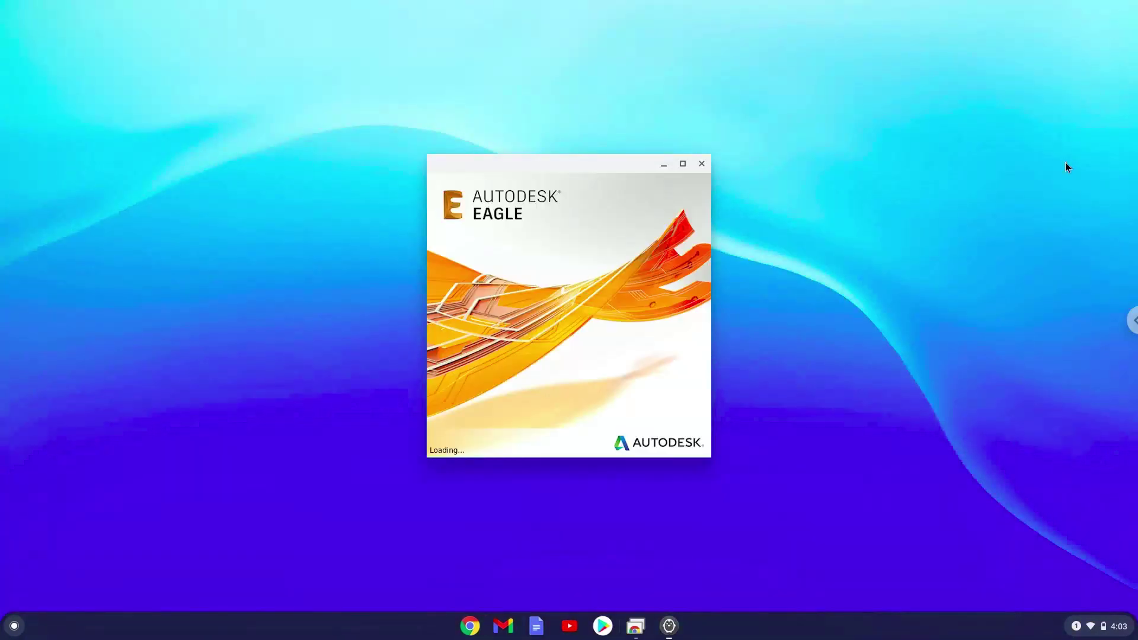